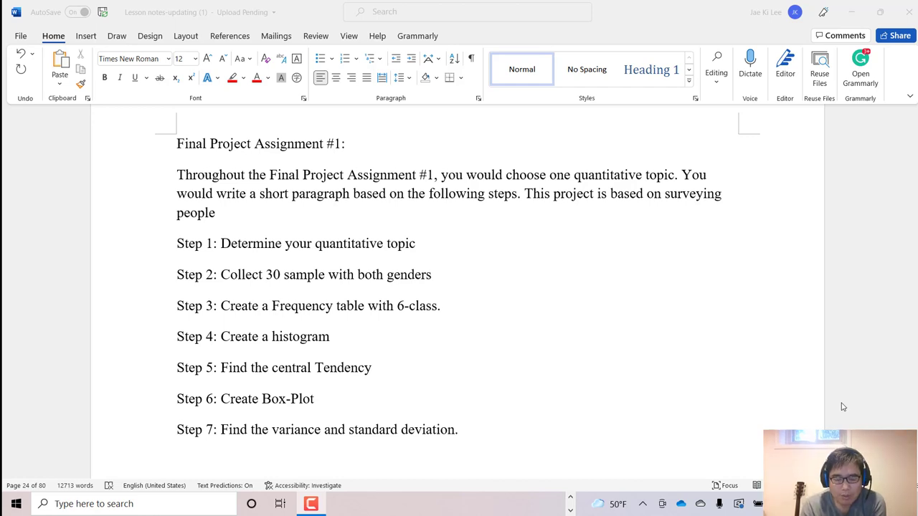
{"action": "left_click", "coordinate": [312, 505]}
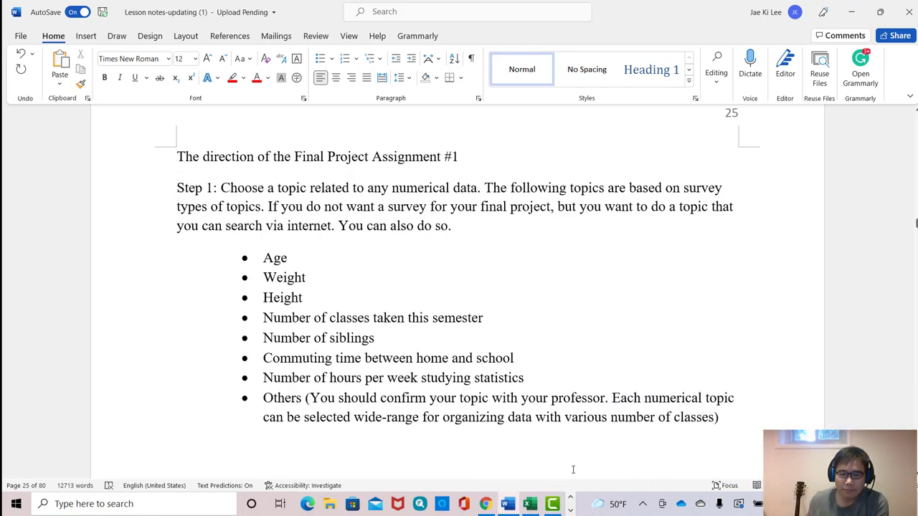
{"action": "left_click", "coordinate": [574, 498]}
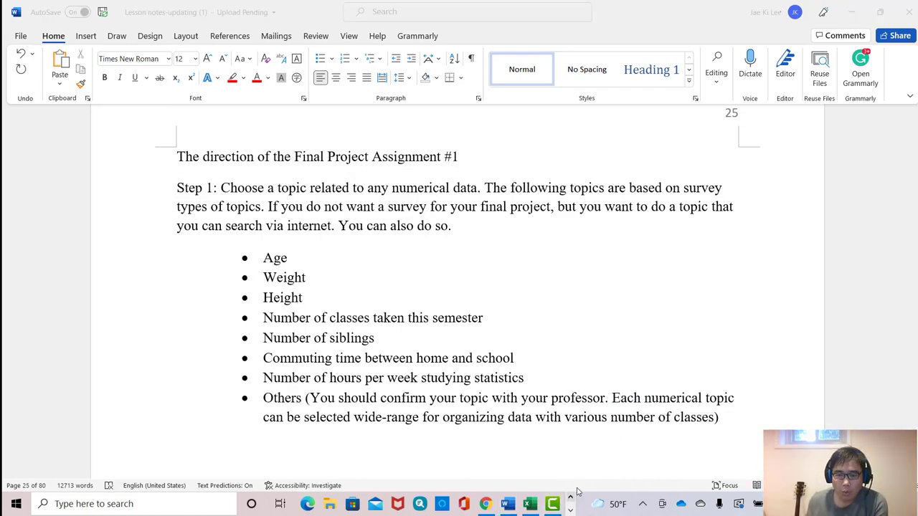
{"action": "left_click", "coordinate": [554, 505]}
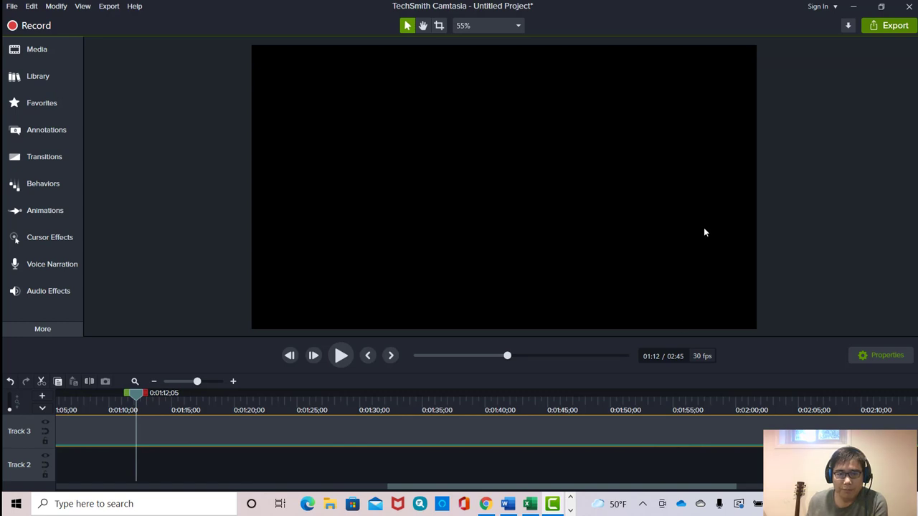
{"action": "left_click", "coordinate": [852, 6]}
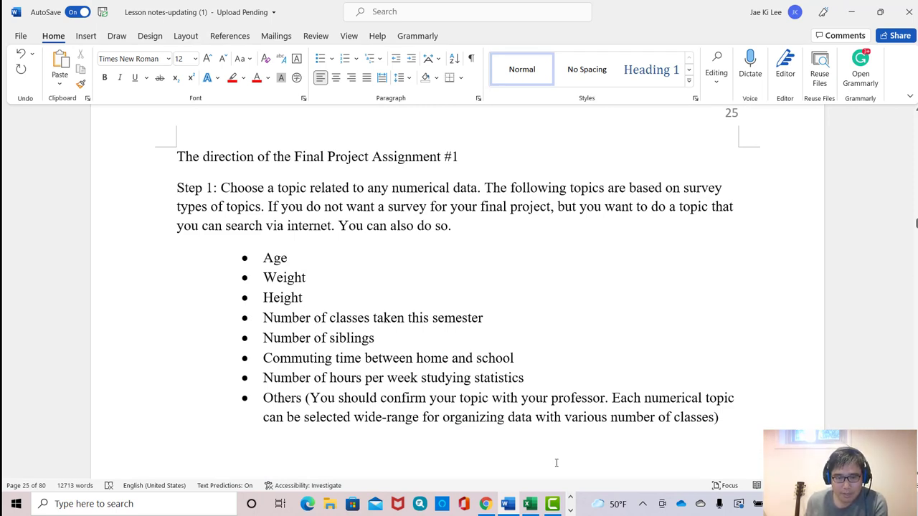
{"action": "left_click", "coordinate": [571, 511]}
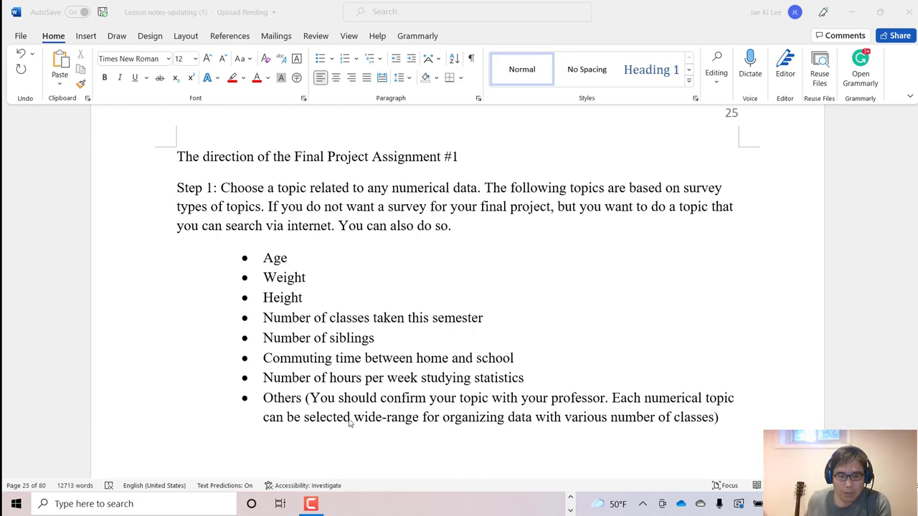
{"action": "left_click", "coordinate": [313, 504]}
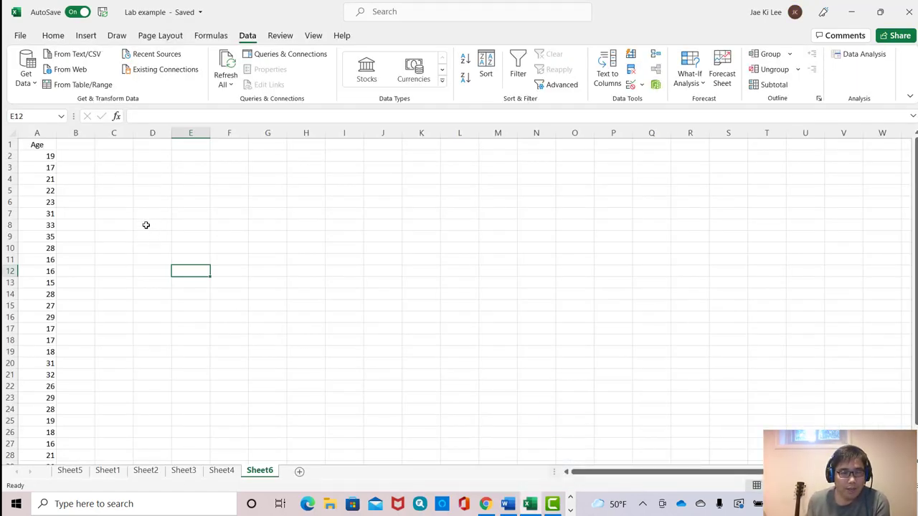
Try sorting the entire Age column, header included, from smallest to largest, and undo that sort.
{"action": "scroll", "coordinate": [136, 227], "scroll_direction": "down", "scroll_amount": 2}
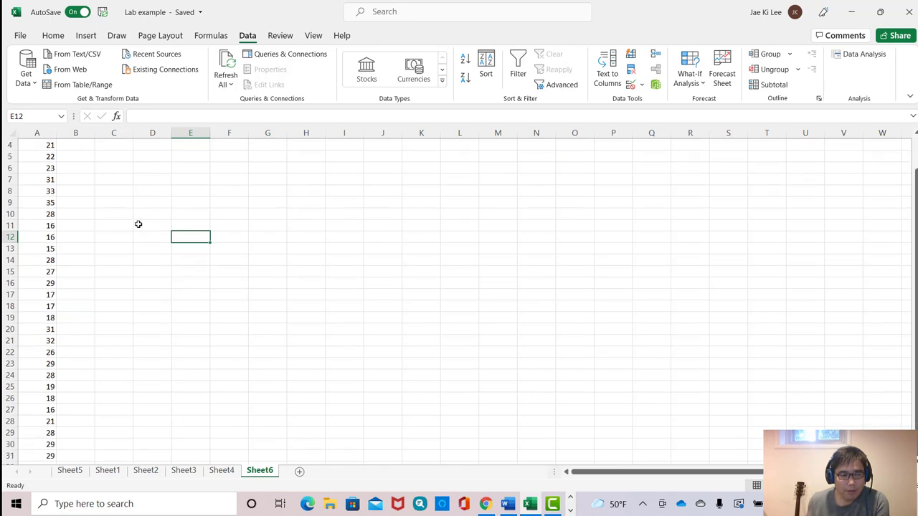
{"action": "scroll", "coordinate": [127, 227], "scroll_direction": "up", "scroll_amount": 2}
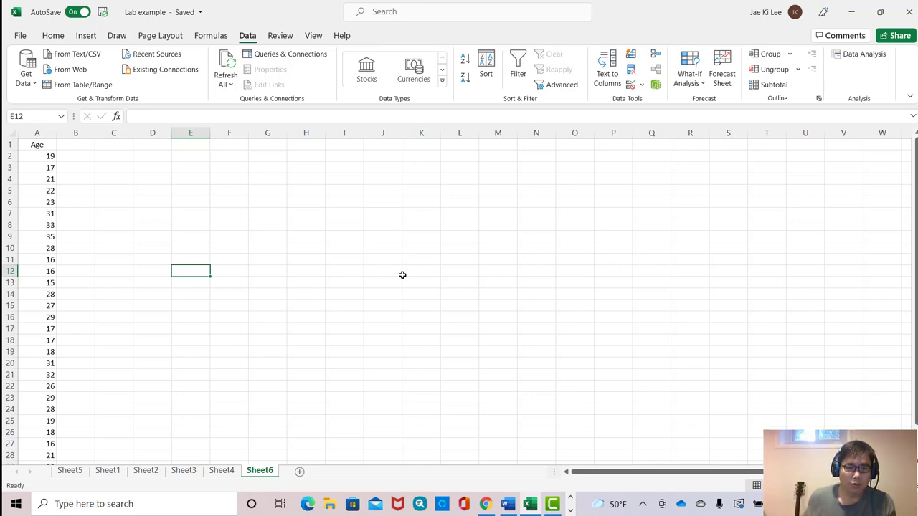
{"action": "left_click", "coordinate": [36, 133]}
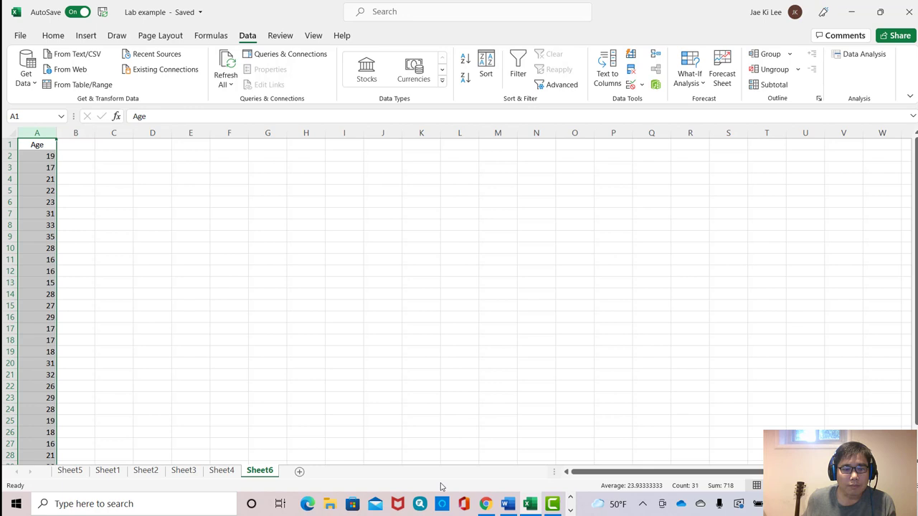
{"action": "left_click", "coordinate": [552, 505]}
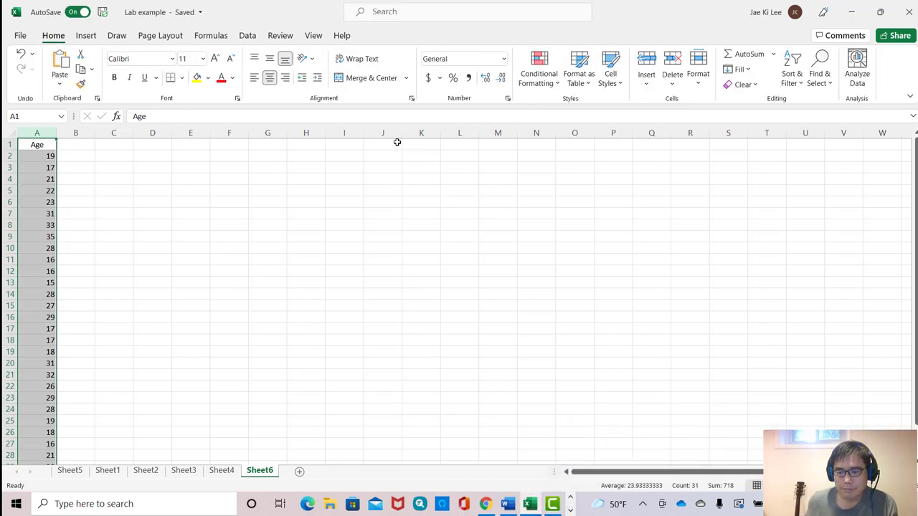
{"action": "left_click", "coordinate": [247, 37]}
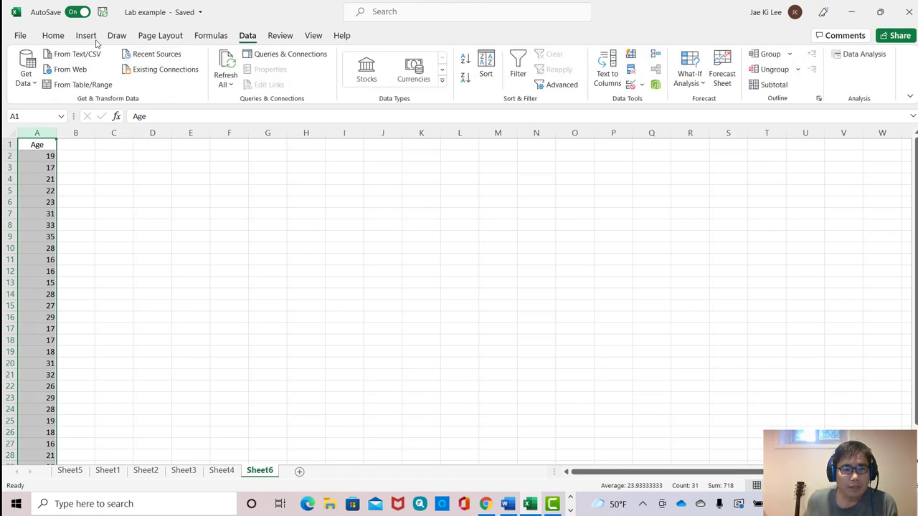
{"action": "left_click", "coordinate": [54, 36]}
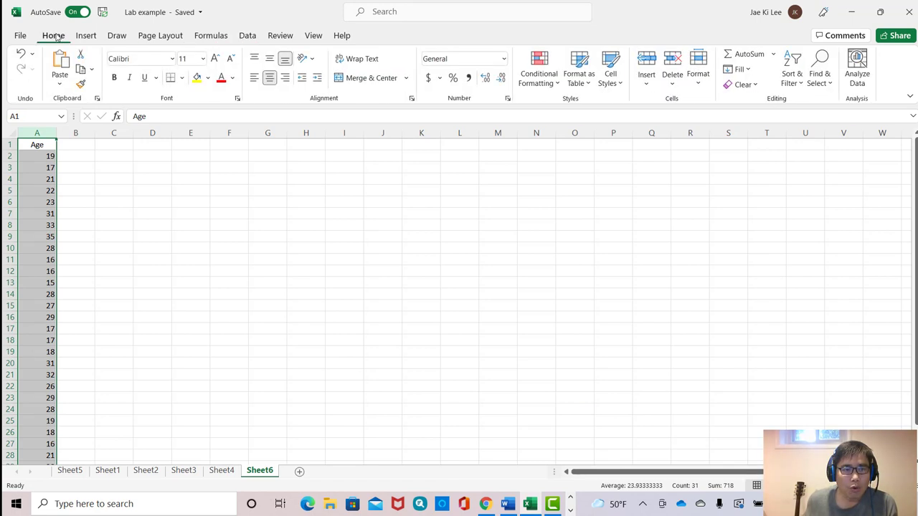
{"action": "left_click", "coordinate": [792, 78]}
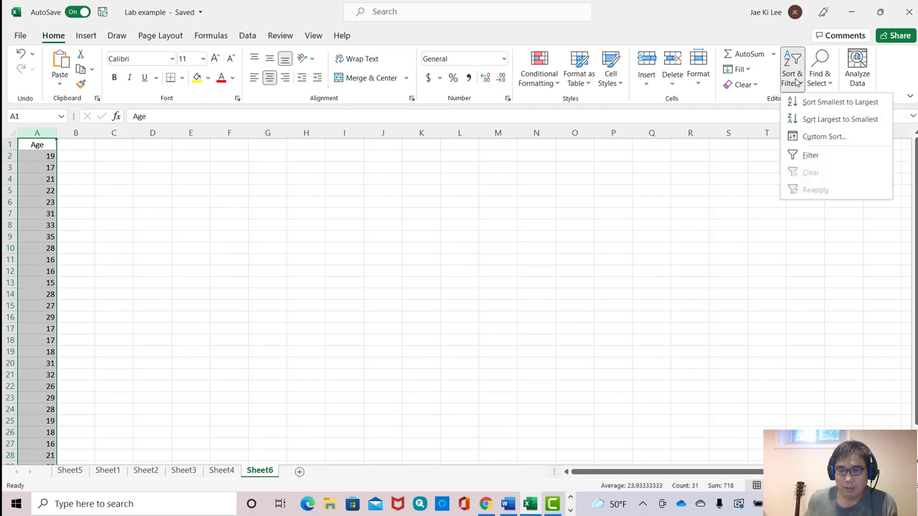
{"action": "left_click", "coordinate": [829, 108]}
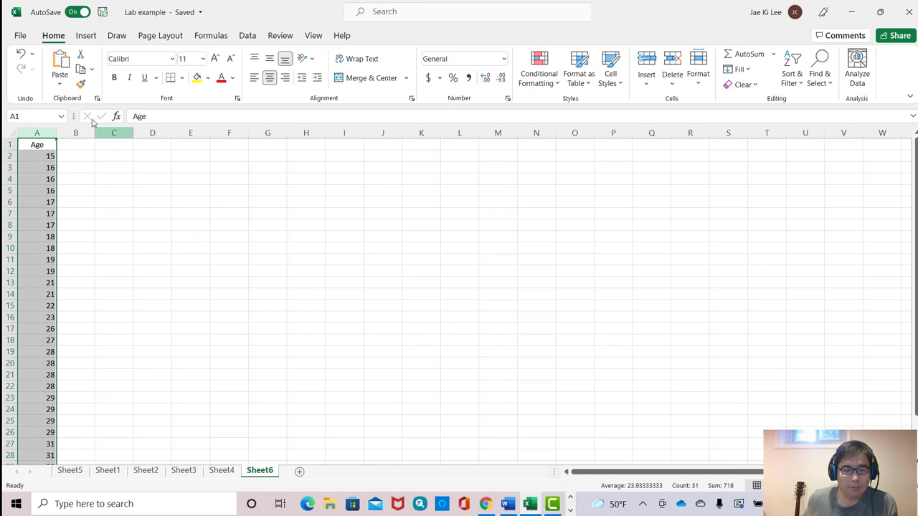
{"action": "left_click", "coordinate": [21, 61]}
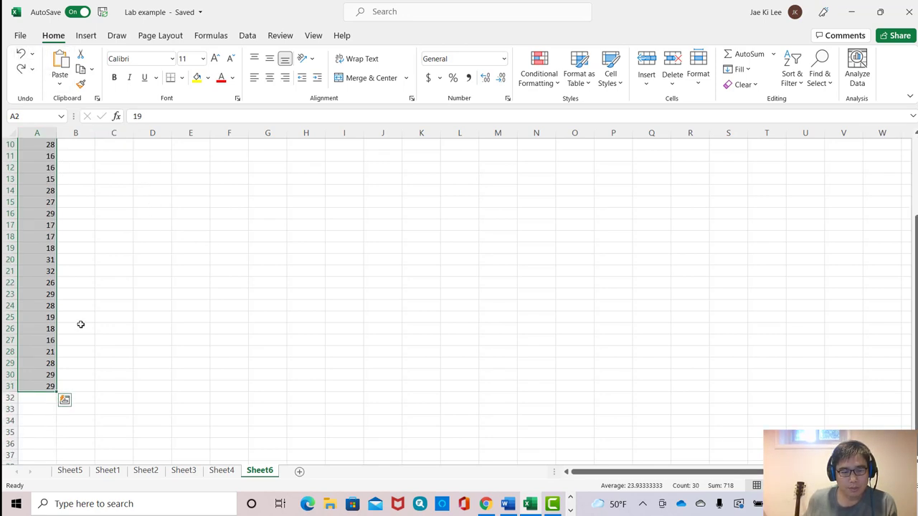
Sort only the age values in A2:A31 from smallest to largest.
{"action": "scroll", "coordinate": [82, 323], "scroll_direction": "up", "scroll_amount": 3}
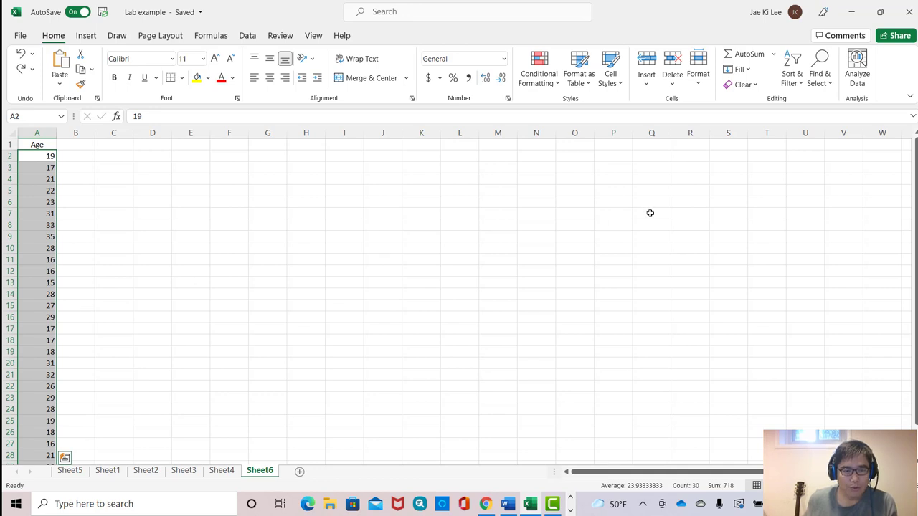
{"action": "left_click", "coordinate": [792, 76]}
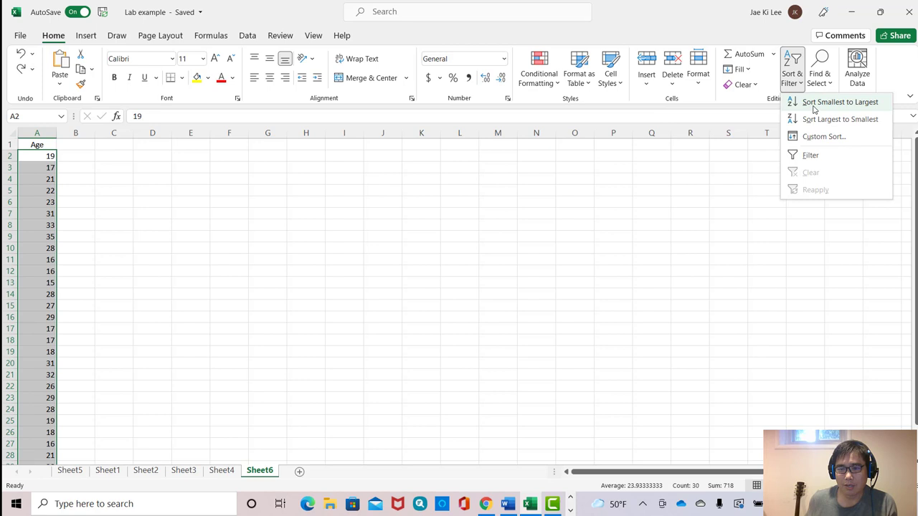
{"action": "left_click", "coordinate": [812, 106]}
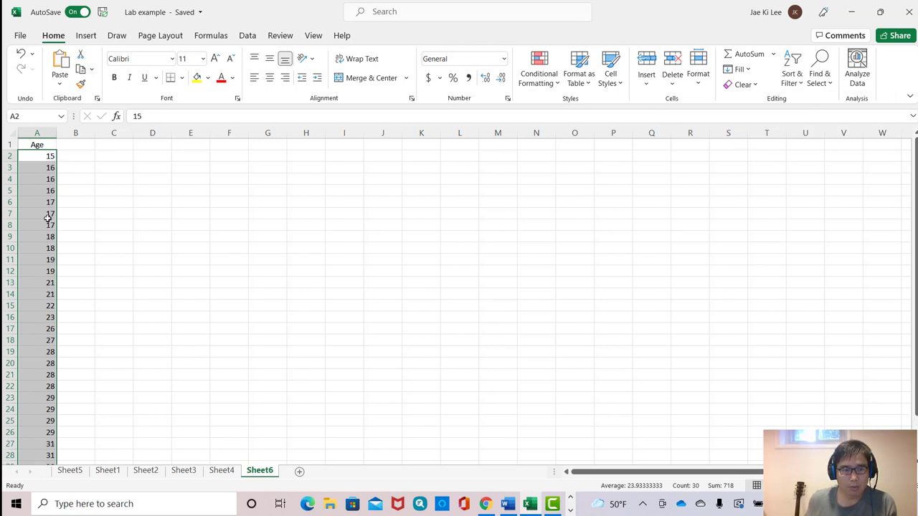
{"action": "scroll", "coordinate": [47, 221], "scroll_direction": "down", "scroll_amount": 2}
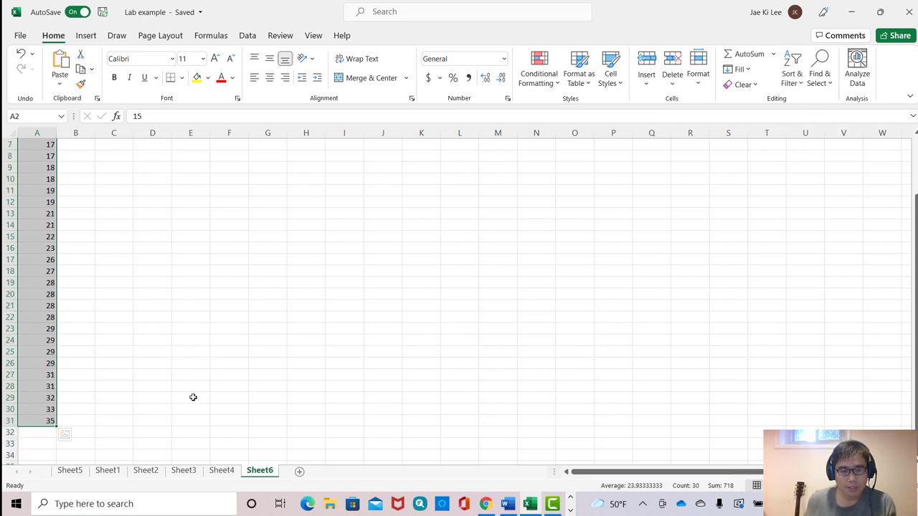
{"action": "scroll", "coordinate": [136, 366], "scroll_direction": "up", "scroll_amount": 2}
{"action": "left_click", "coordinate": [173, 350]}
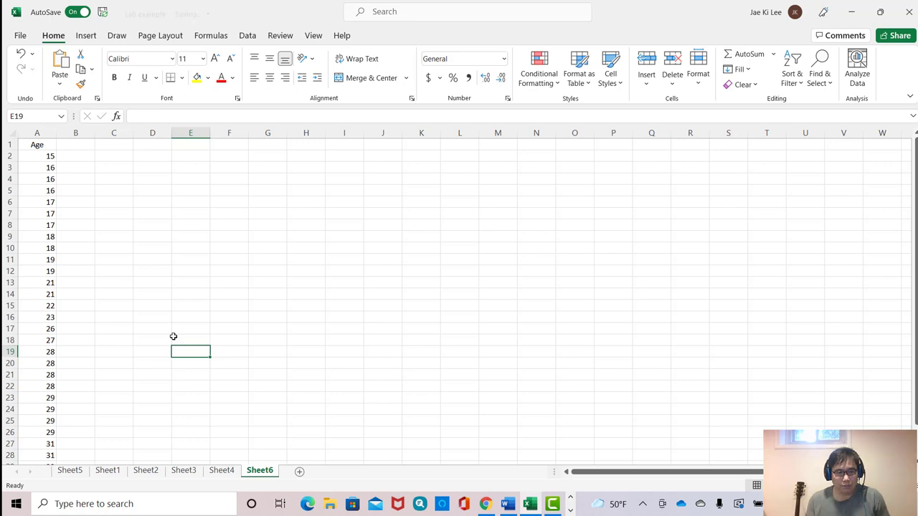
Enter the label "Class width" in C3 and widen column C to fit it.
{"action": "left_click", "coordinate": [108, 167]}
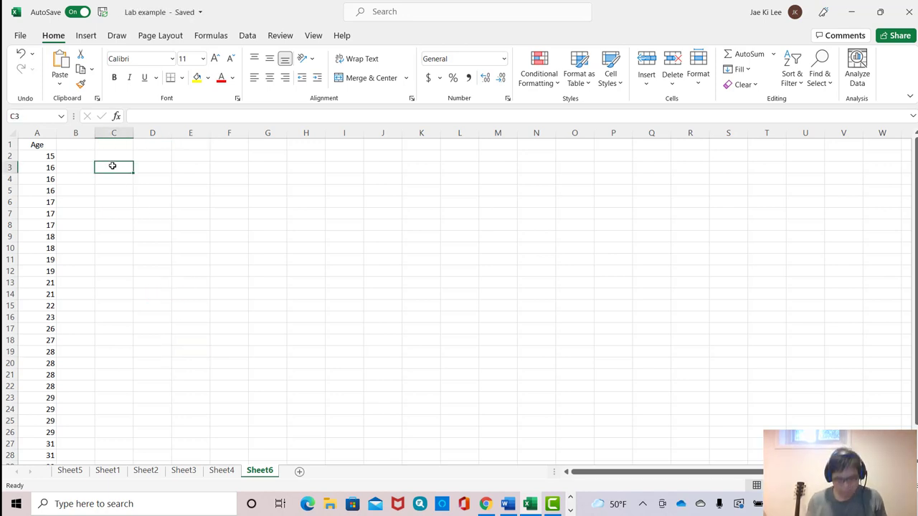
{"action": "type", "text": "Class wi"}
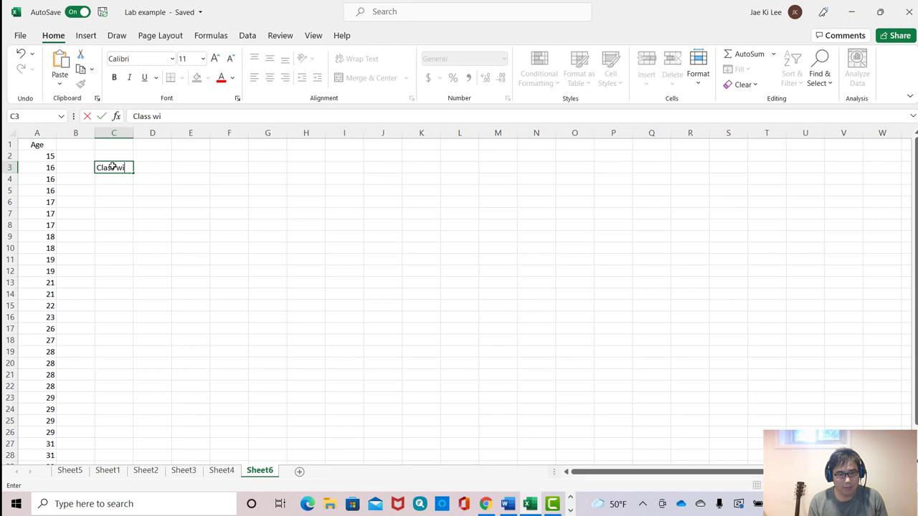
{"action": "type", "text": "dth"}
{"action": "key", "text": "Tab"}
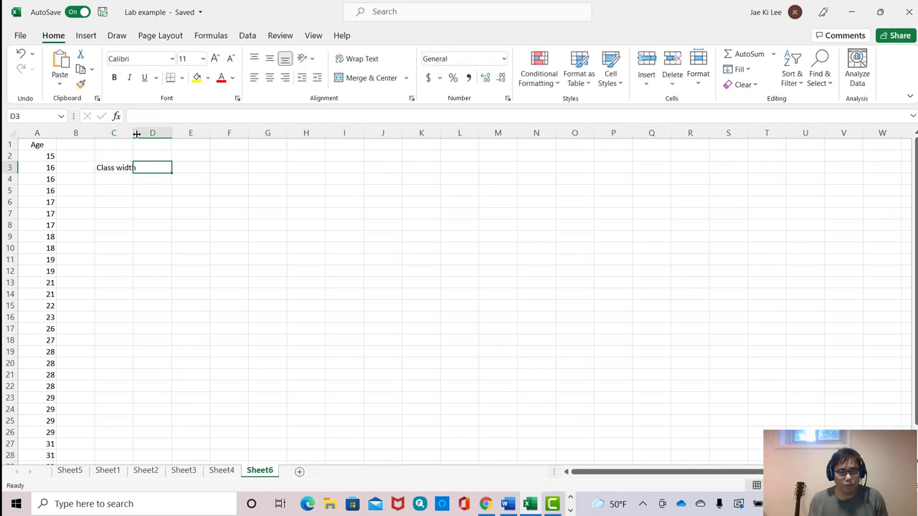
{"action": "left_click_drag", "start_coordinate": [136, 133], "coordinate": [140, 133]}
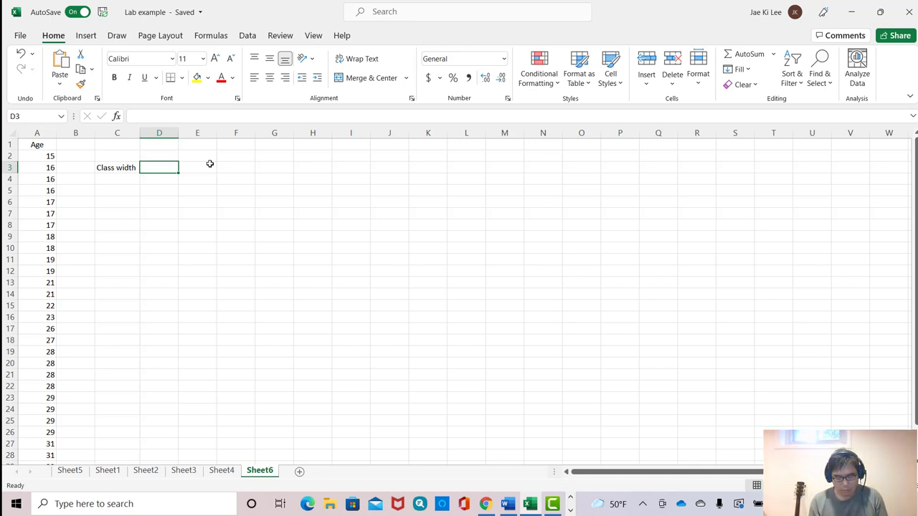
Calculate the class width for six classes in D3 with the formula =(A31-A2)/6.
{"action": "type", "text": "="}
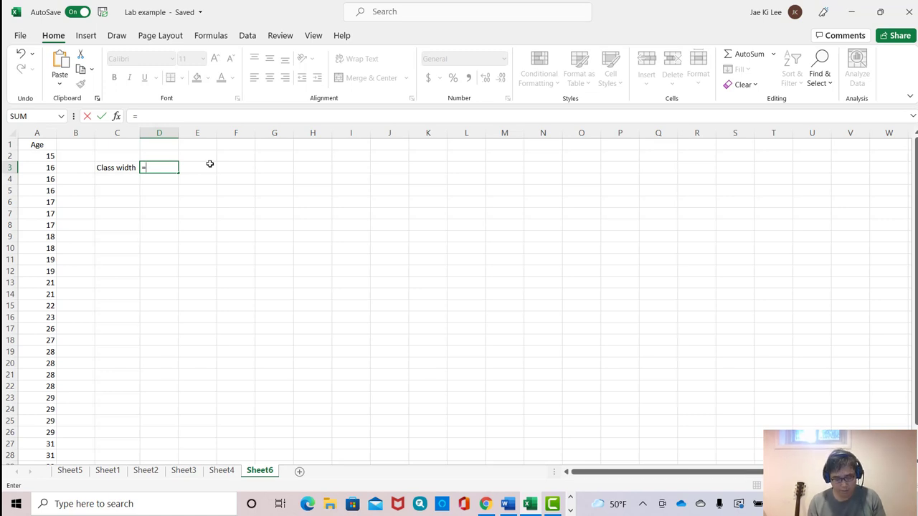
{"action": "type", "text": "("}
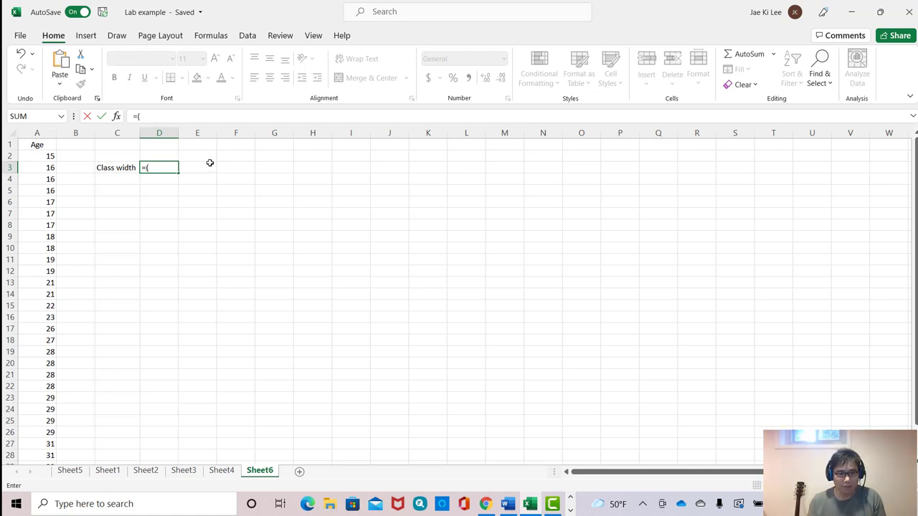
{"action": "scroll", "coordinate": [81, 307], "scroll_direction": "down", "scroll_amount": 3}
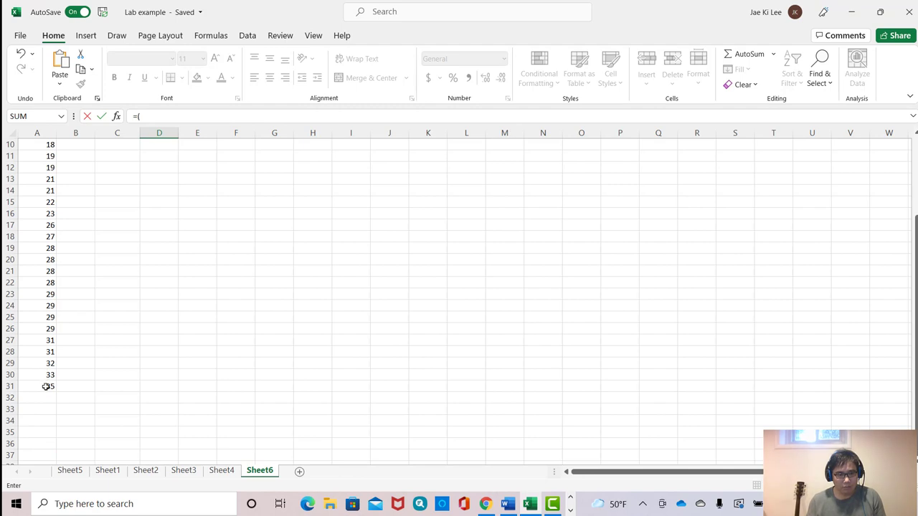
{"action": "left_click", "coordinate": [48, 386]}
{"action": "scroll", "coordinate": [154, 388], "scroll_direction": "up", "scroll_amount": 3}
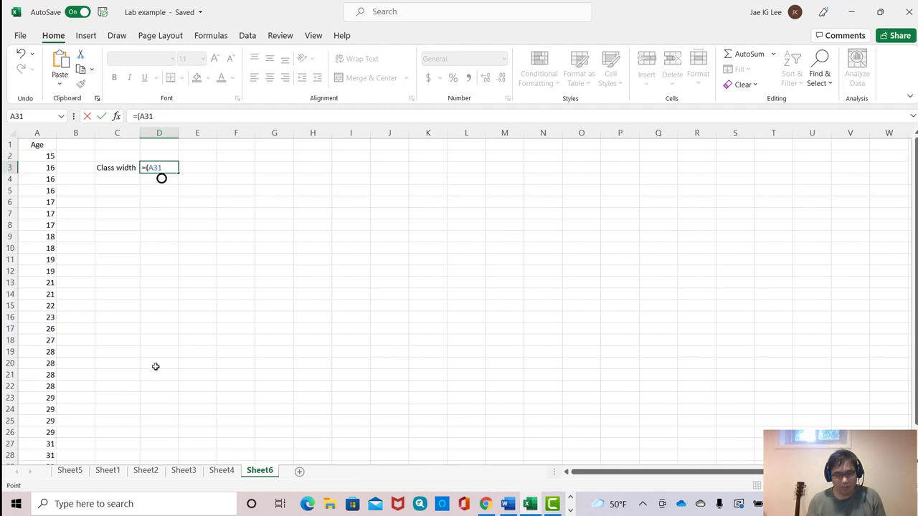
{"action": "type", "text": "-"}
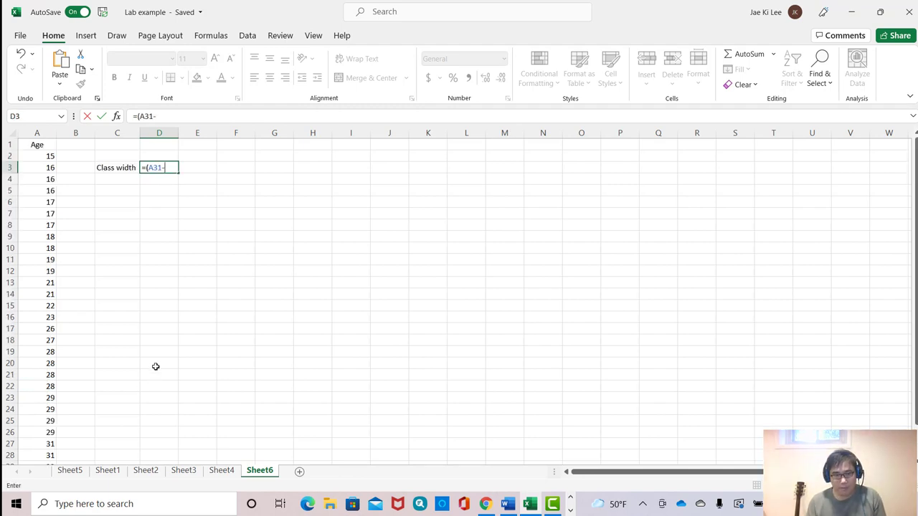
{"action": "left_click", "coordinate": [41, 159]}
{"action": "type", "text": ")"}
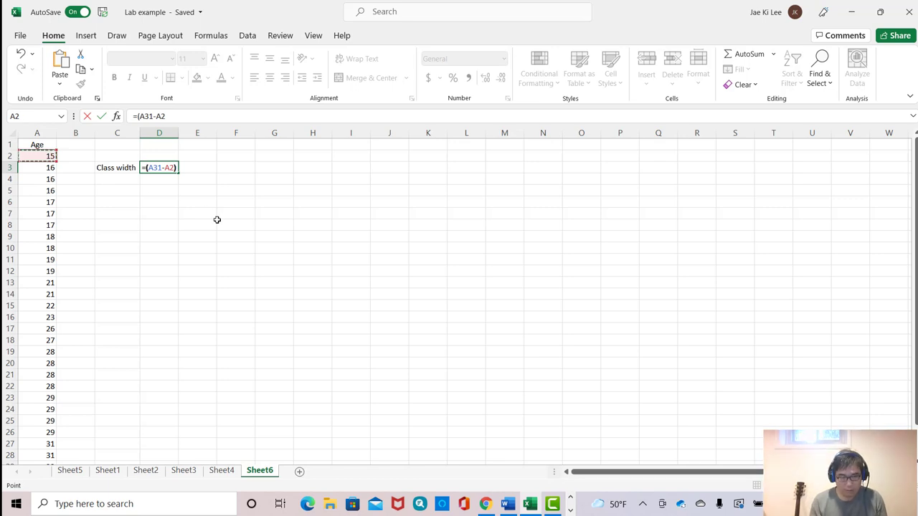
{"action": "type", "text": "/"}
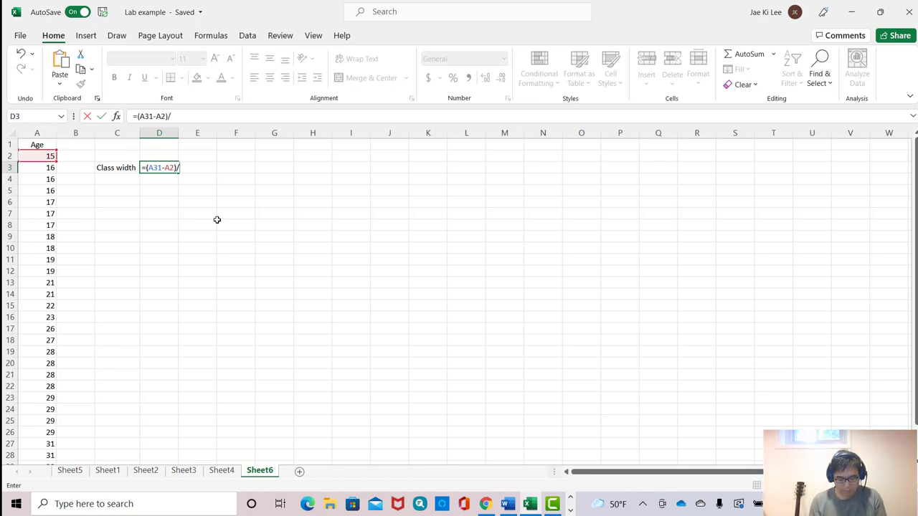
{"action": "type", "text": "6"}
{"action": "key", "text": "Return"}
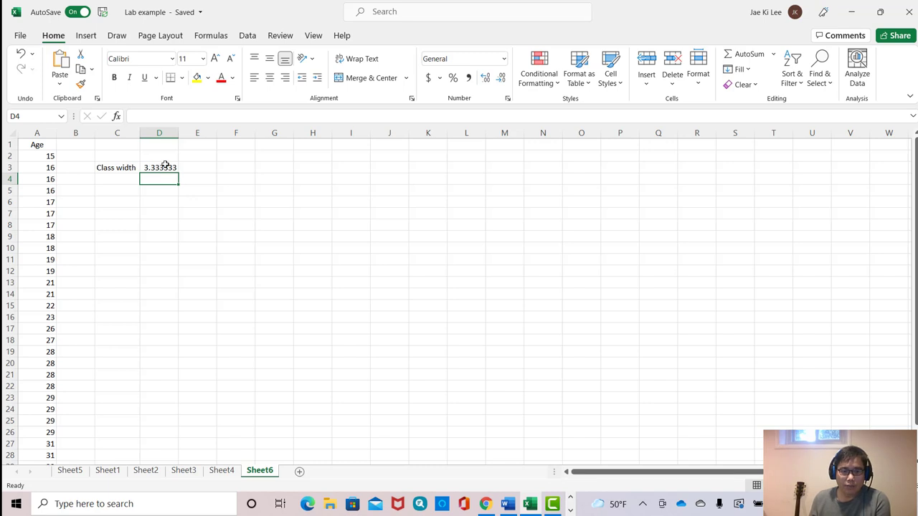
Enter the rounded-up class width 4 in E3, beside the calculated value.
{"action": "left_click", "coordinate": [200, 168]}
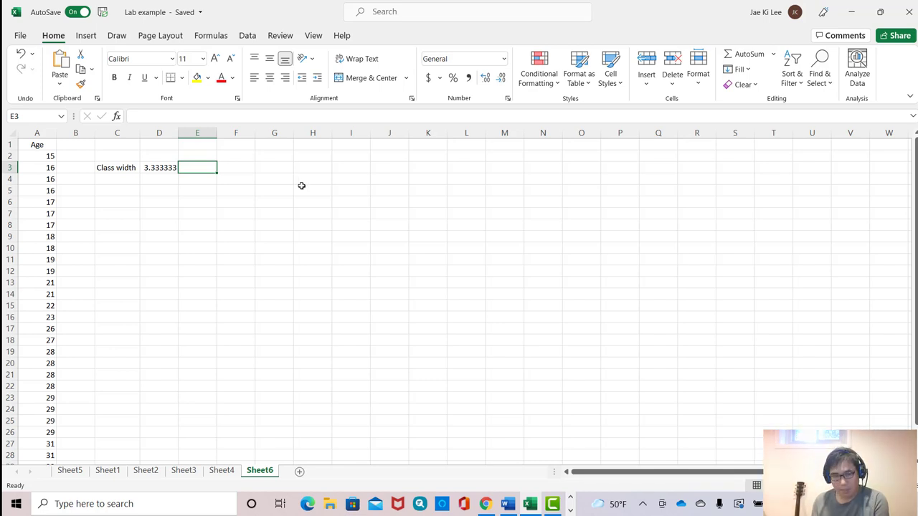
{"action": "type", "text": "4"}
{"action": "key", "text": "Return"}
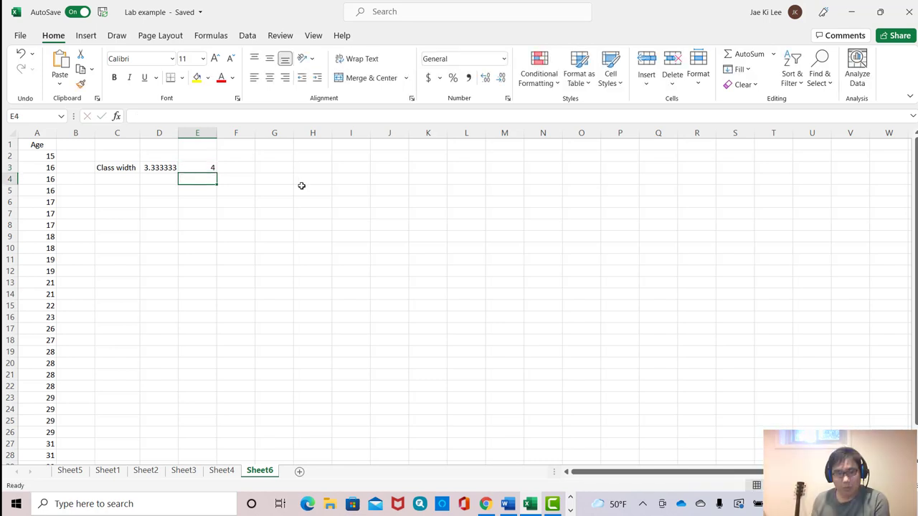
Enter the label "Rouded" in E2 above the rounded class width.
{"action": "left_click", "coordinate": [195, 155]}
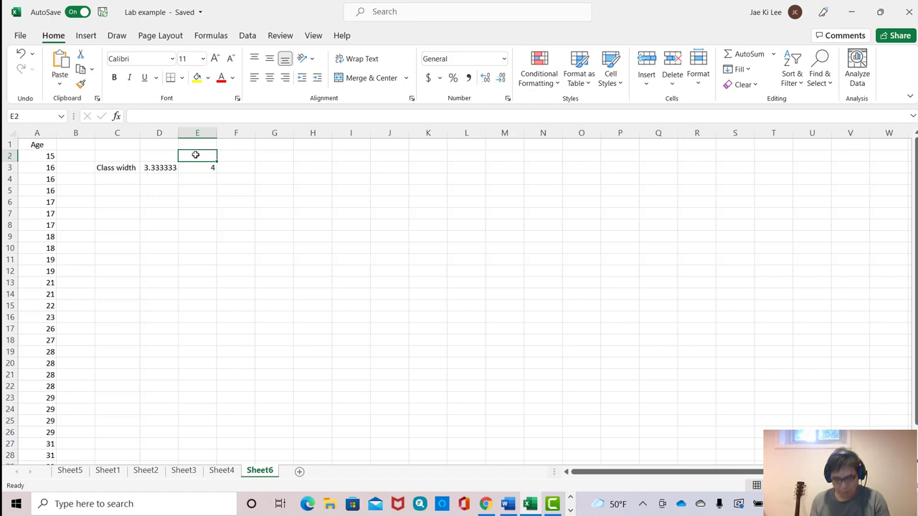
{"action": "type", "text": "Rounded"}
{"action": "key", "text": "Return"}
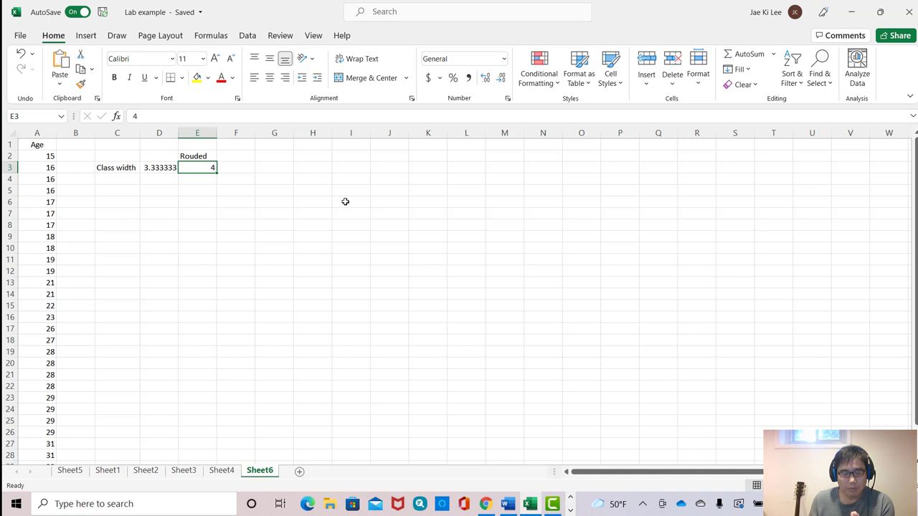
Enter the class-limit headers "Lower" in D5 and "Upper" in E5.
{"action": "left_click", "coordinate": [153, 191]}
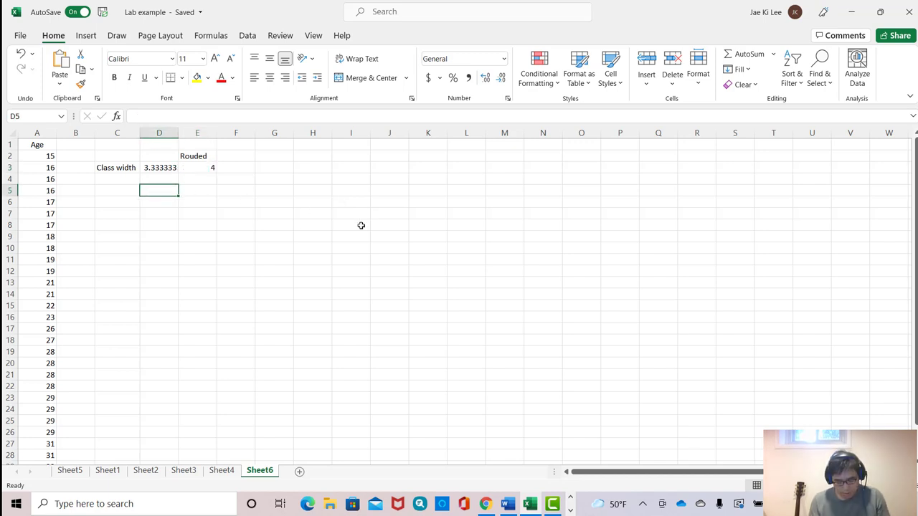
{"action": "type", "text": "Lower"}
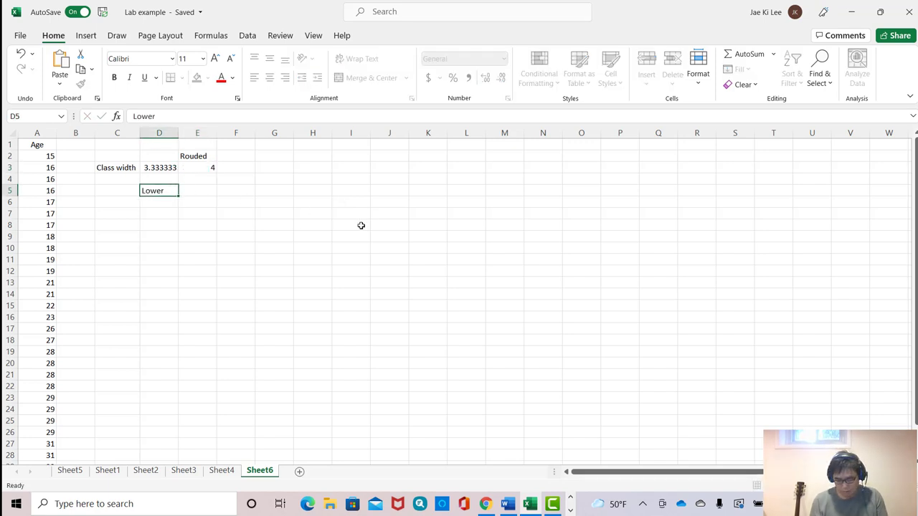
{"action": "key", "text": "Tab"}
{"action": "type", "text": "Upper"}
{"action": "key", "text": "Return"}
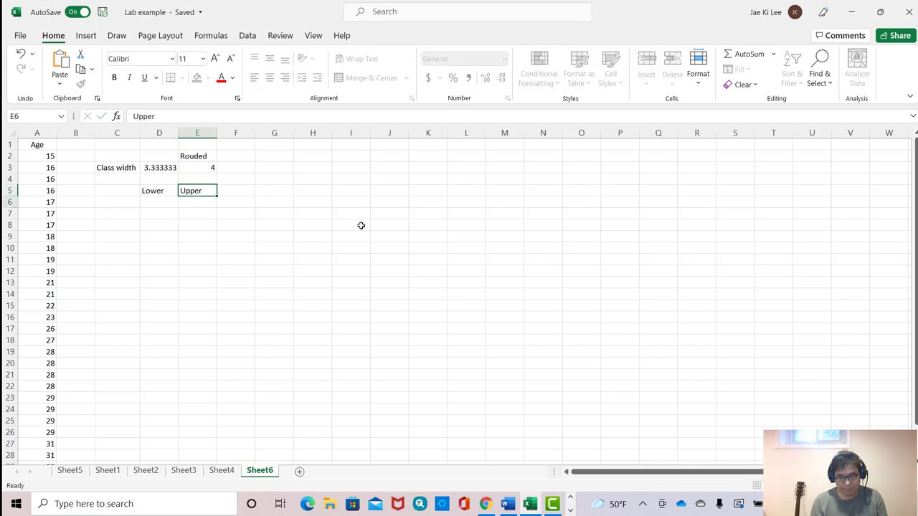
Set the first lower class limit in D6 to the minimum age with the formula =A2.
{"action": "left_click", "coordinate": [162, 203]}
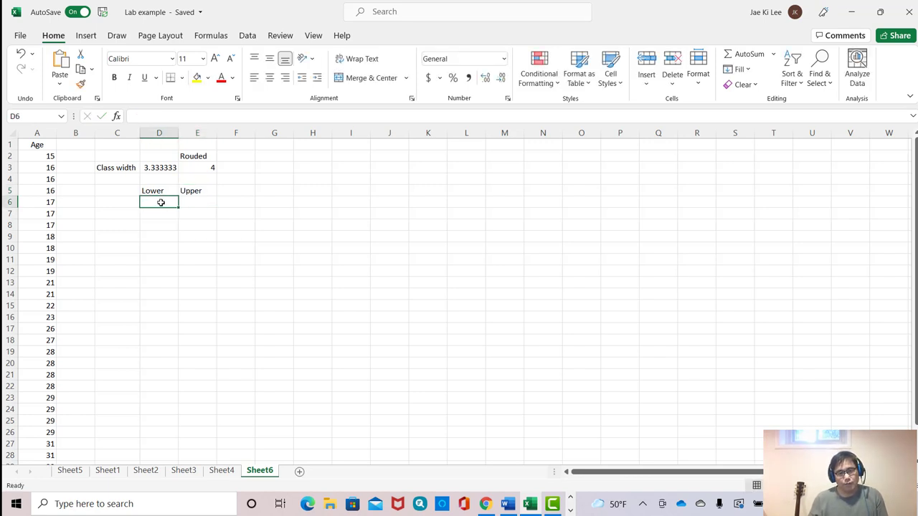
{"action": "left_click", "coordinate": [34, 157]}
{"action": "key", "text": "Down"}
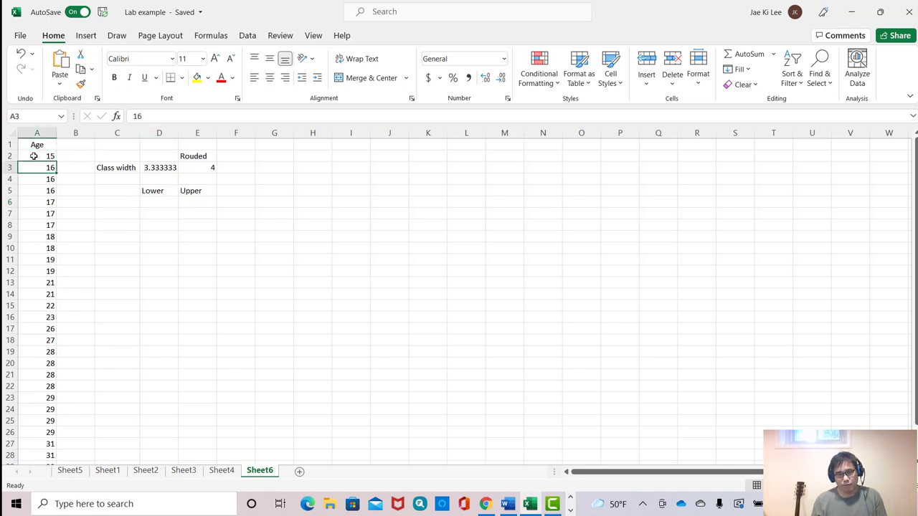
{"action": "left_click", "coordinate": [162, 200]}
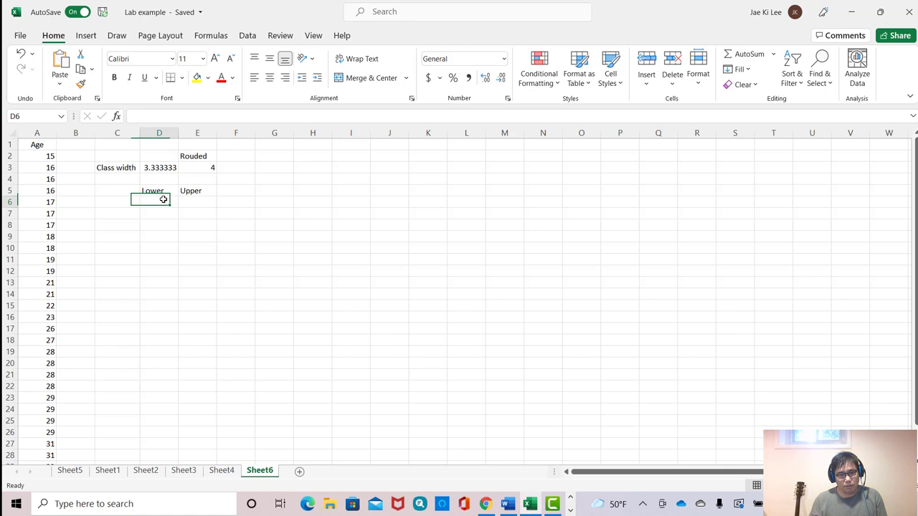
{"action": "type", "text": "="}
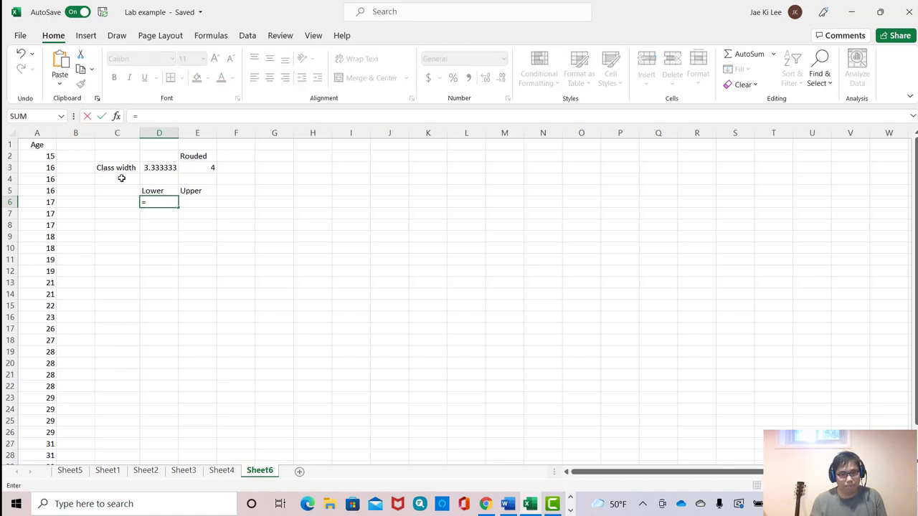
{"action": "left_click", "coordinate": [37, 153]}
{"action": "key", "text": "Return"}
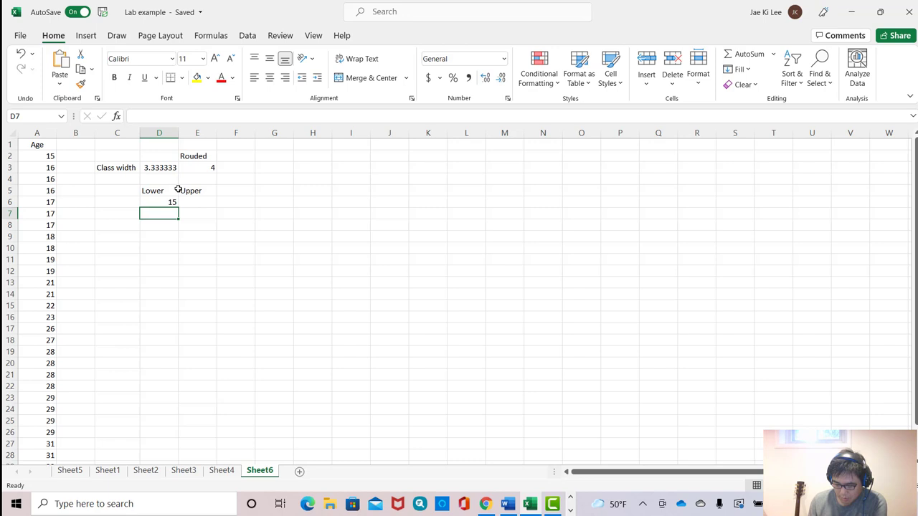
Calculate the second lower class limit in D7 with the formula =D6+4.
{"action": "type", "text": "="}
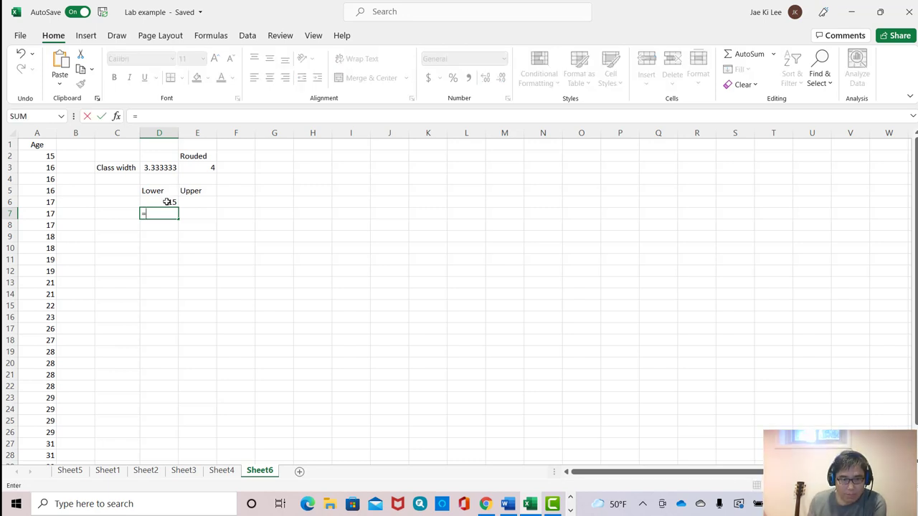
{"action": "left_click", "coordinate": [167, 203]}
{"action": "type", "text": "+4"}
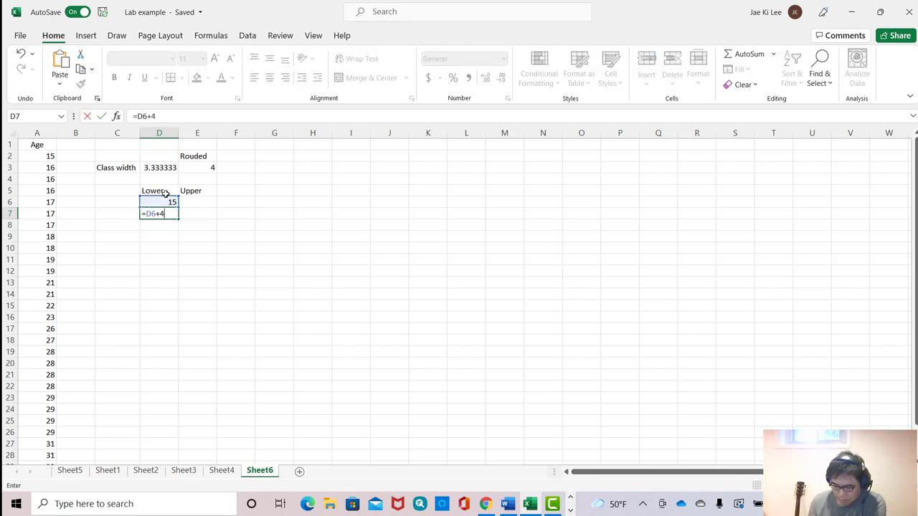
{"action": "key", "text": "Return"}
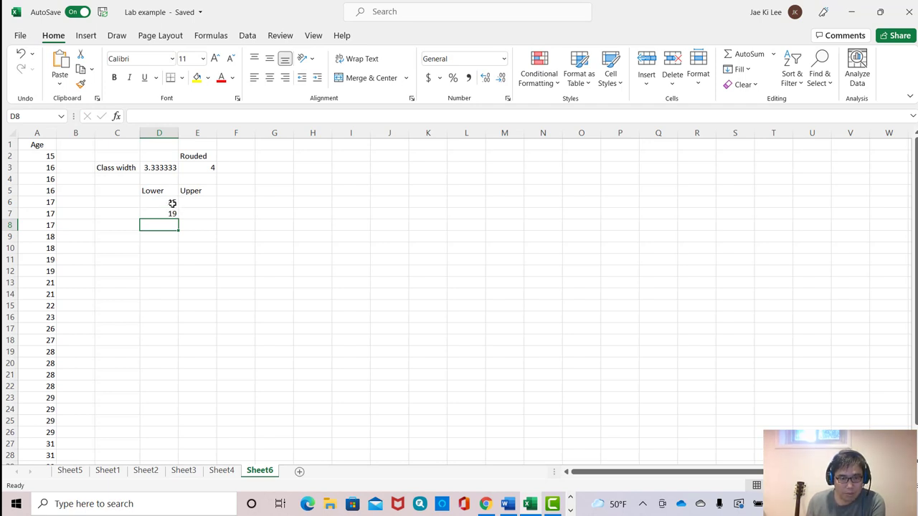
Try to extend the lower limits by filling D6:D7 together down to D11.
{"action": "left_click_drag", "start_coordinate": [170, 203], "coordinate": [173, 212]}
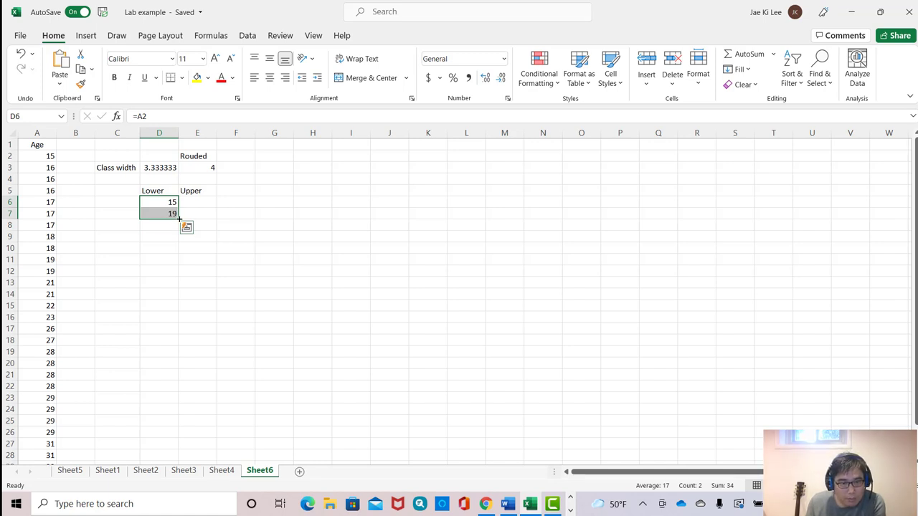
{"action": "left_click_drag", "start_coordinate": [179, 224], "coordinate": [180, 264]}
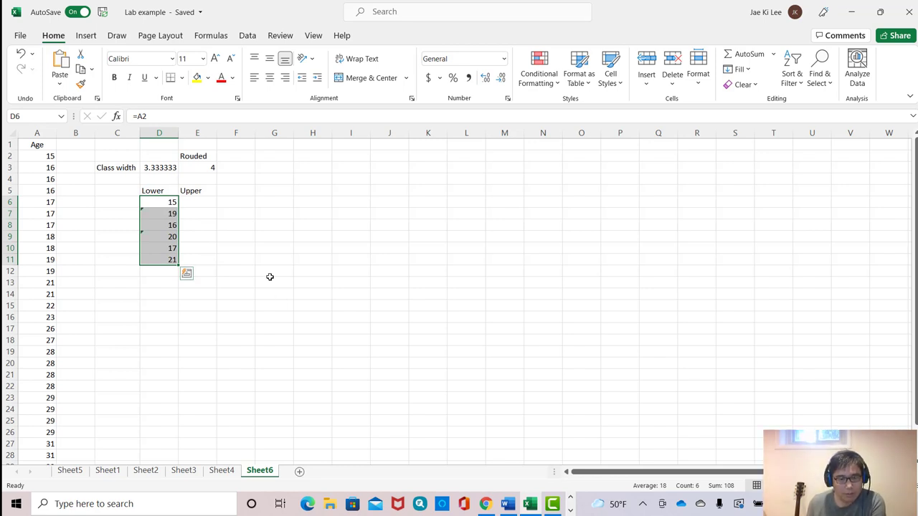
{"action": "left_click", "coordinate": [309, 262]}
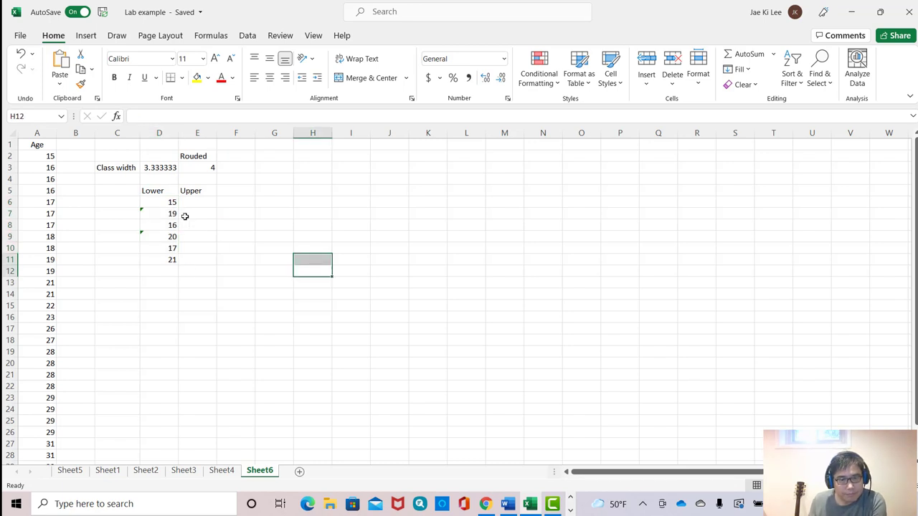
Fill only the D7 formula down through D11 for six lower limits, and clear the extra value in D12.
{"action": "left_click", "coordinate": [160, 214]}
{"action": "left_click_drag", "start_coordinate": [178, 220], "coordinate": [174, 272]}
{"action": "left_click", "coordinate": [255, 271]}
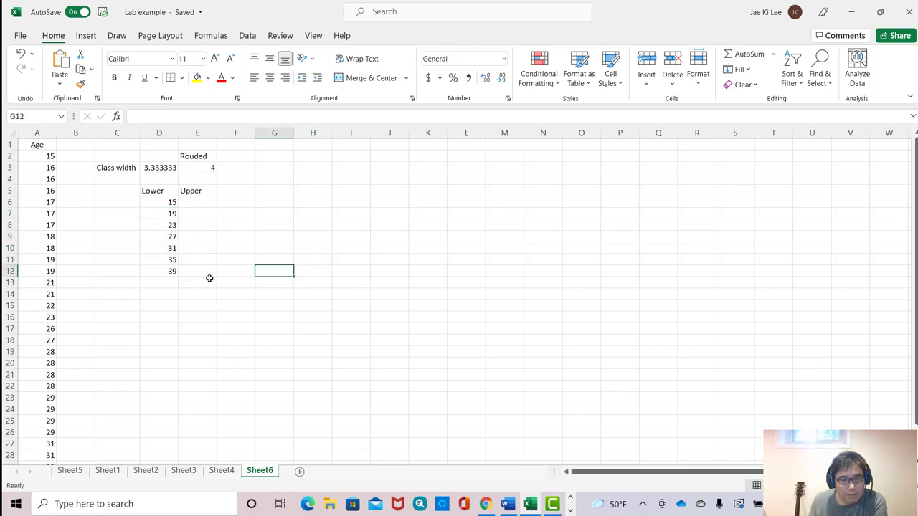
{"action": "left_click", "coordinate": [174, 270]}
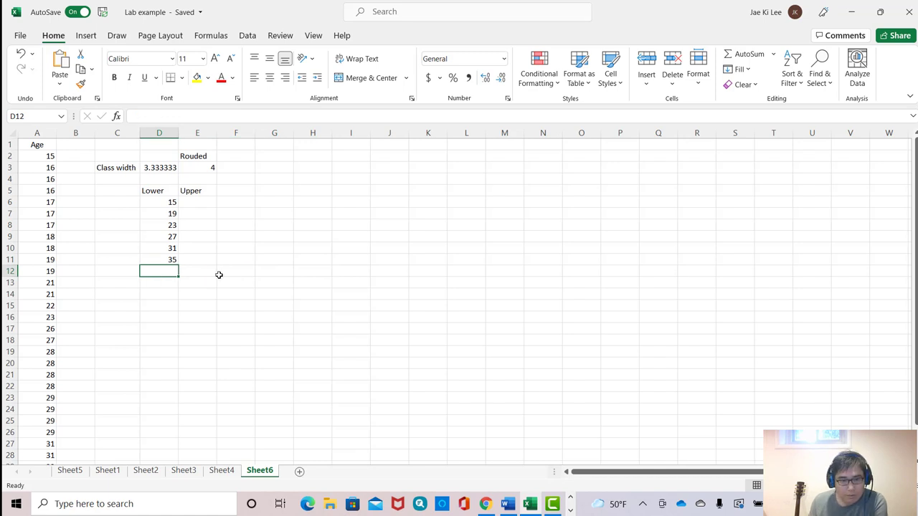
{"action": "left_click", "coordinate": [165, 216]}
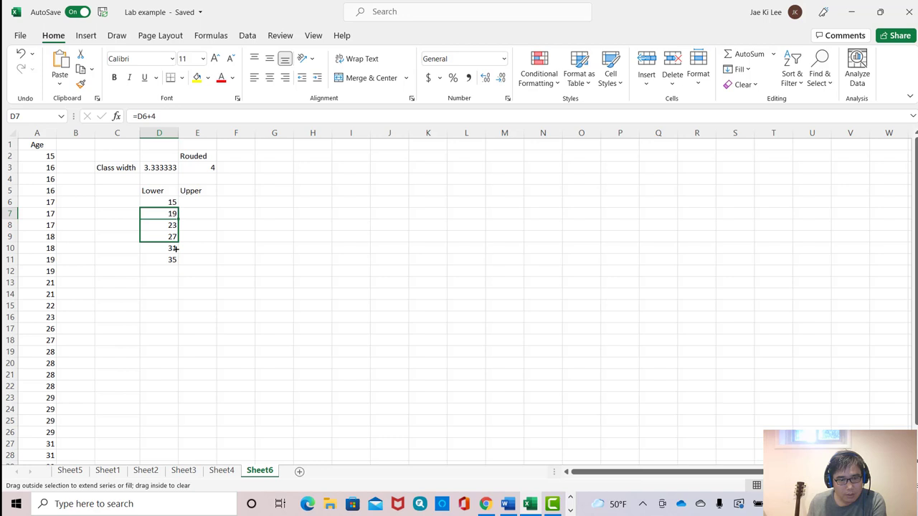
{"action": "left_click_drag", "start_coordinate": [176, 248], "coordinate": [176, 264]}
{"action": "left_click", "coordinate": [337, 309]}
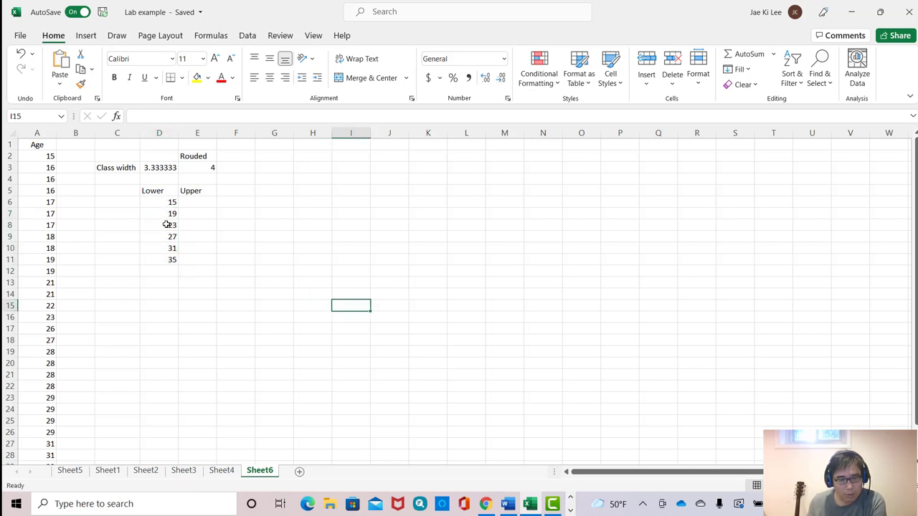
Calculate the first upper class limit in E6 with the formula =D7-1.
{"action": "left_click", "coordinate": [195, 202]}
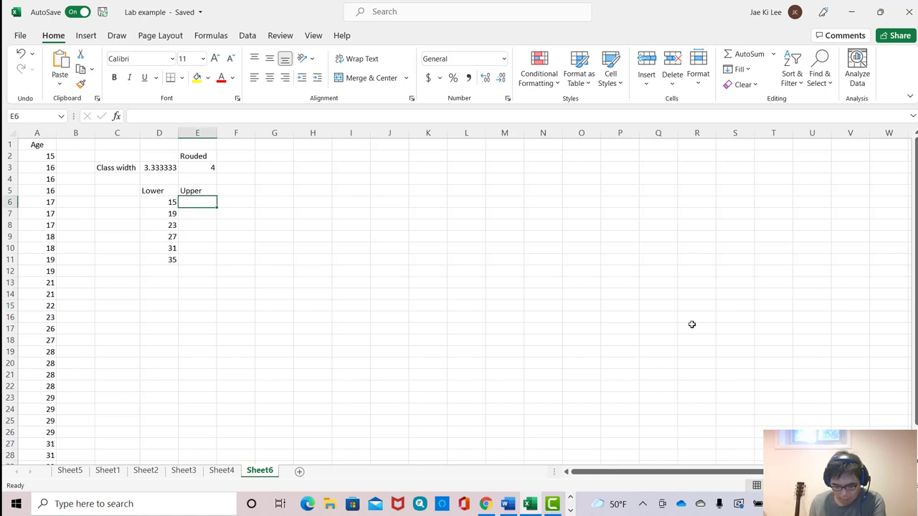
{"action": "type", "text": "="}
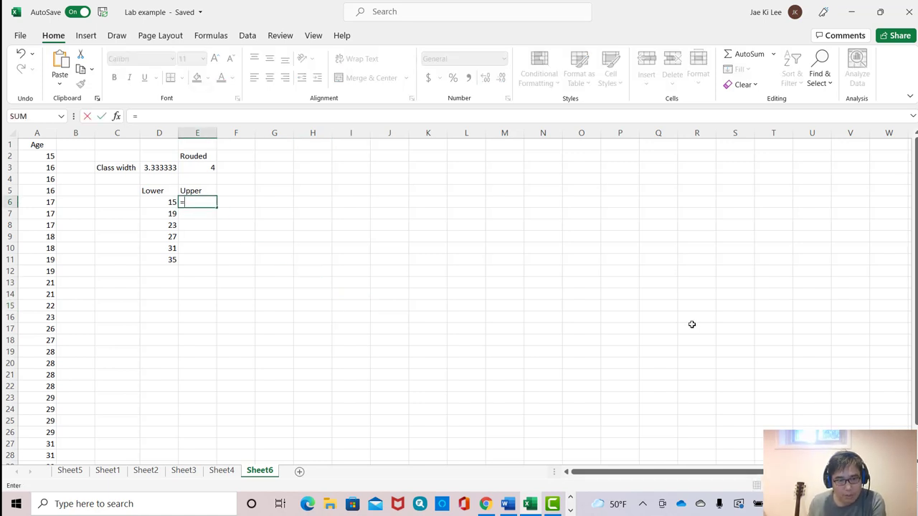
{"action": "left_click", "coordinate": [153, 215]}
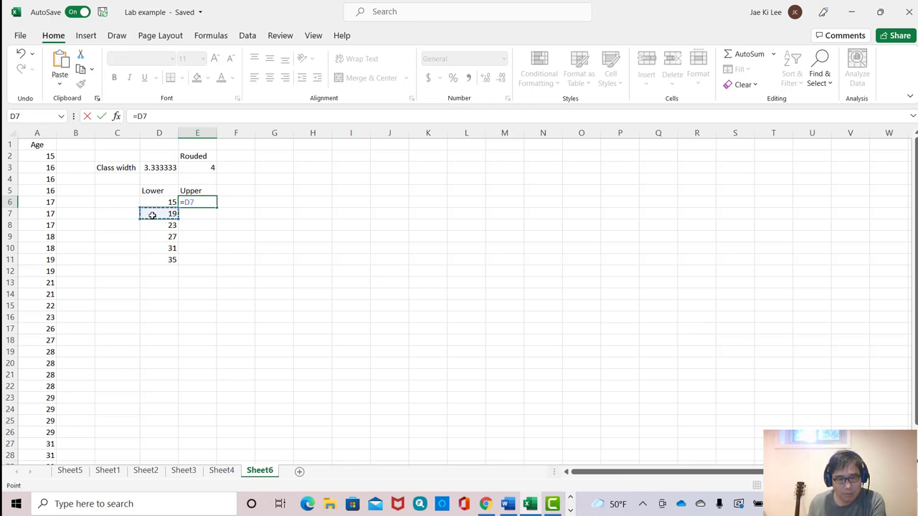
{"action": "type", "text": "-1"}
{"action": "key", "text": "Return"}
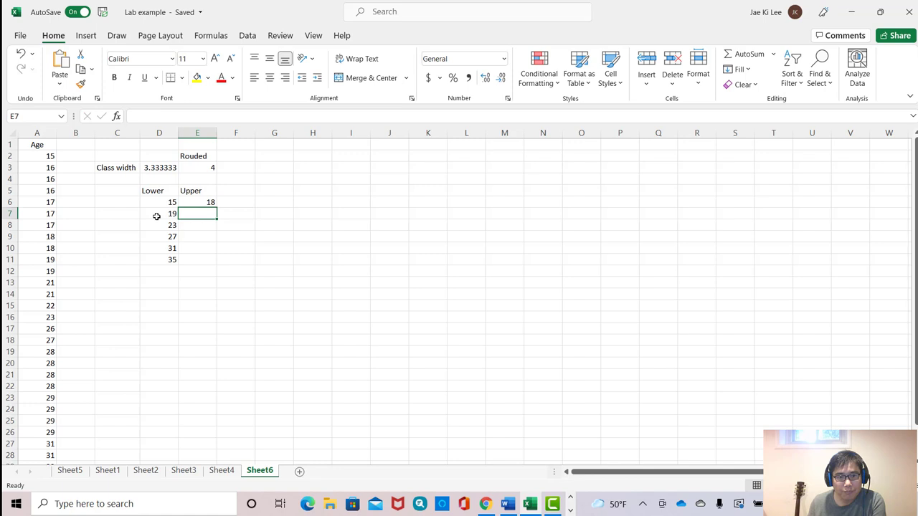
Fill the upper limit formula from E6 down through E11.
{"action": "left_click", "coordinate": [195, 202]}
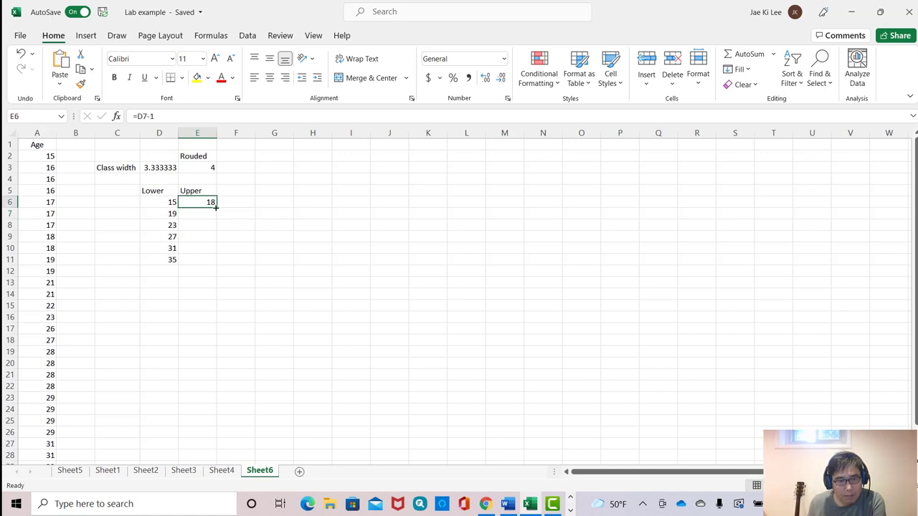
{"action": "left_click_drag", "start_coordinate": [215, 207], "coordinate": [213, 253]}
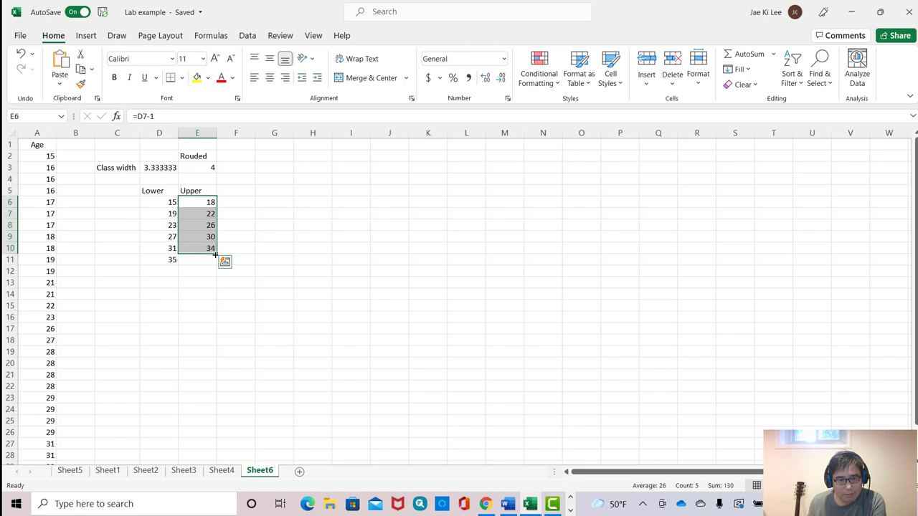
{"action": "left_click_drag", "start_coordinate": [215, 254], "coordinate": [215, 264]}
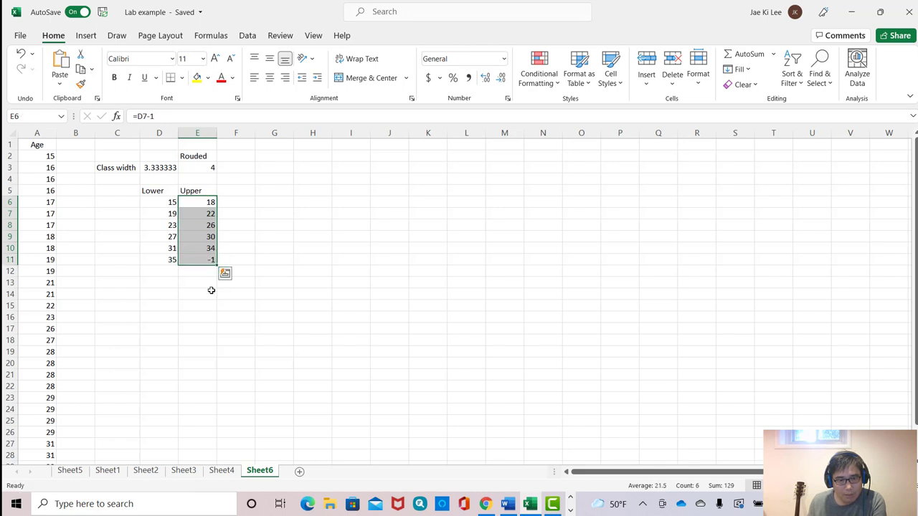
{"action": "key", "text": "ctrl+z"}
{"action": "left_click", "coordinate": [211, 290]}
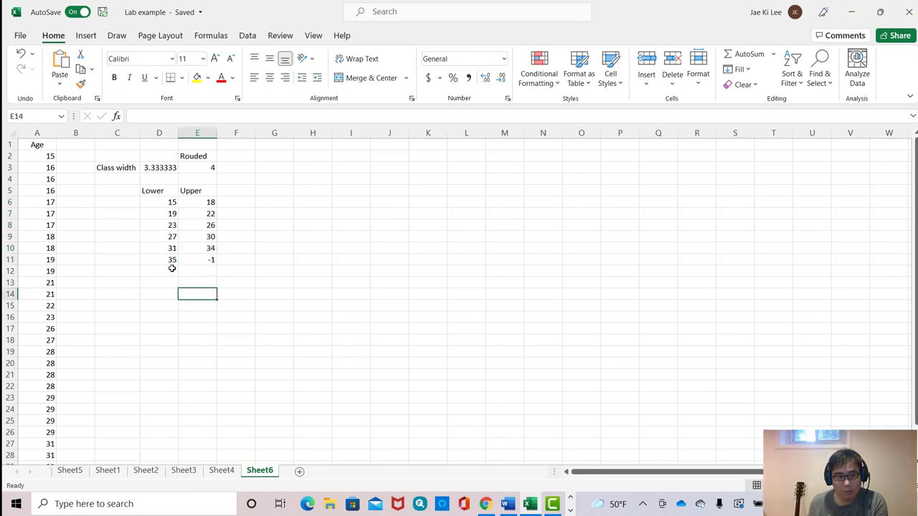
Replace the last upper class limit in E11 with the formula =E10+4.
{"action": "left_click", "coordinate": [205, 258]}
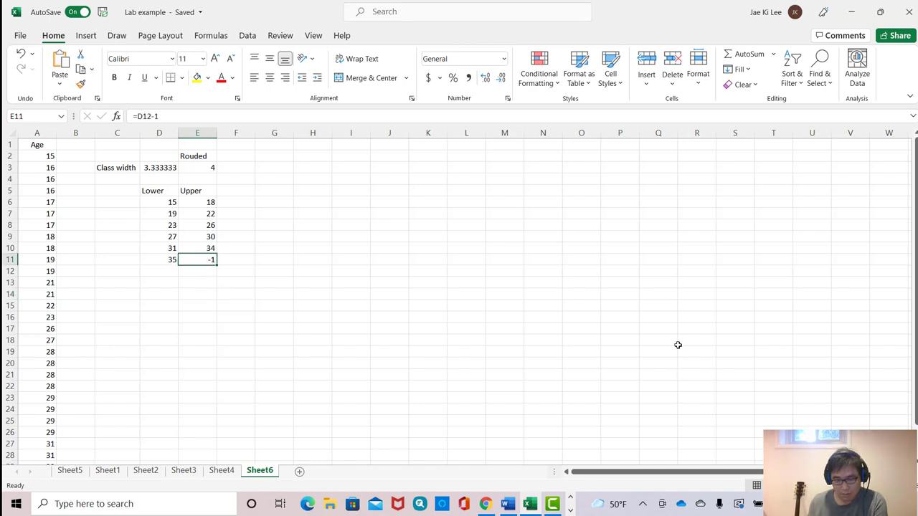
{"action": "type", "text": "="}
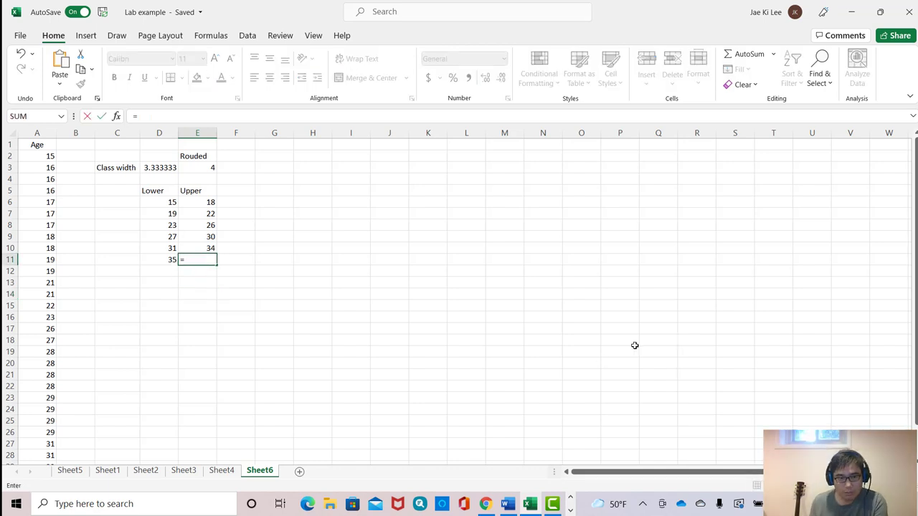
{"action": "left_click", "coordinate": [200, 248]}
{"action": "type", "text": "+4"}
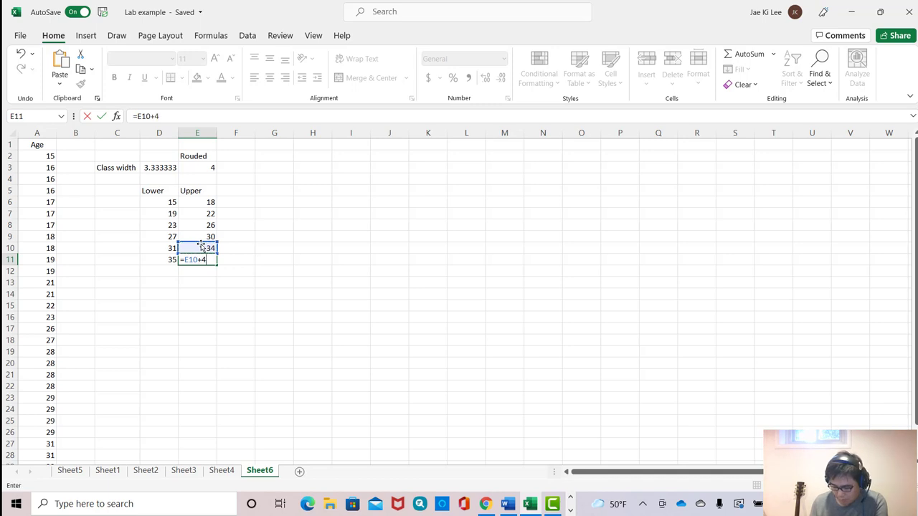
{"action": "key", "text": "Return"}
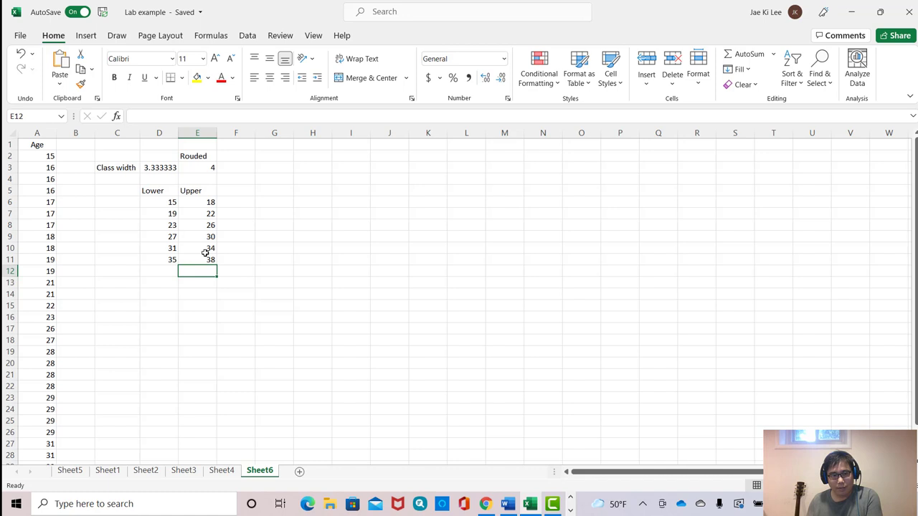
Run the Histogram analysis with input range A1:A31, bin range E5:E11, labels and chart output on a new worksheet.
{"action": "left_click", "coordinate": [248, 36]}
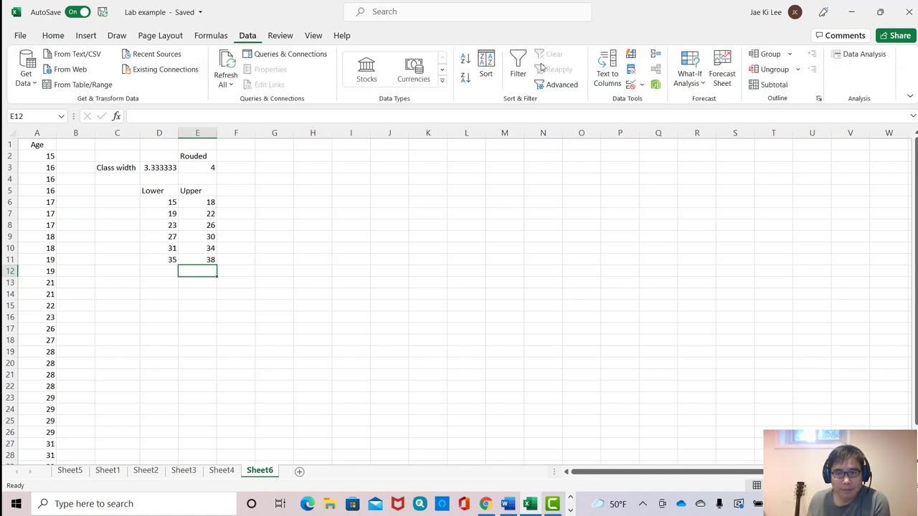
{"action": "left_click", "coordinate": [864, 56]}
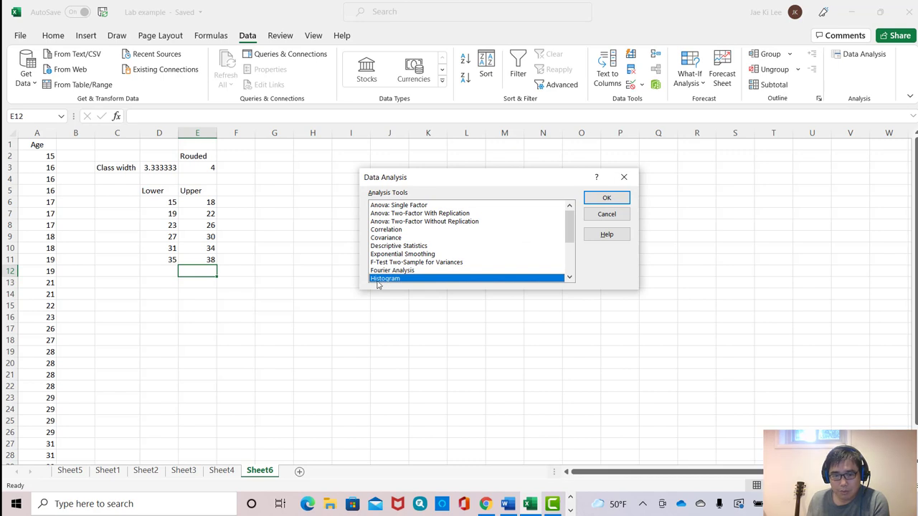
{"action": "left_click", "coordinate": [607, 198]}
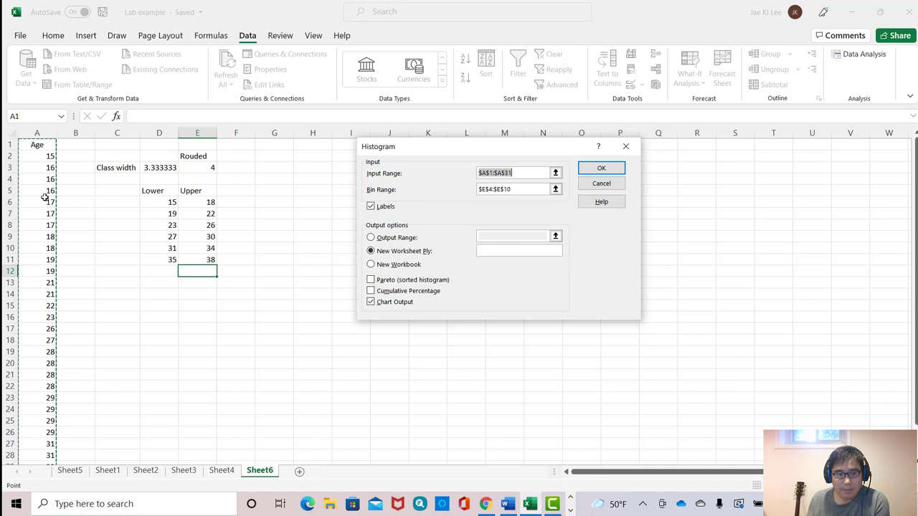
{"action": "left_click_drag", "start_coordinate": [37, 144], "coordinate": [46, 446]}
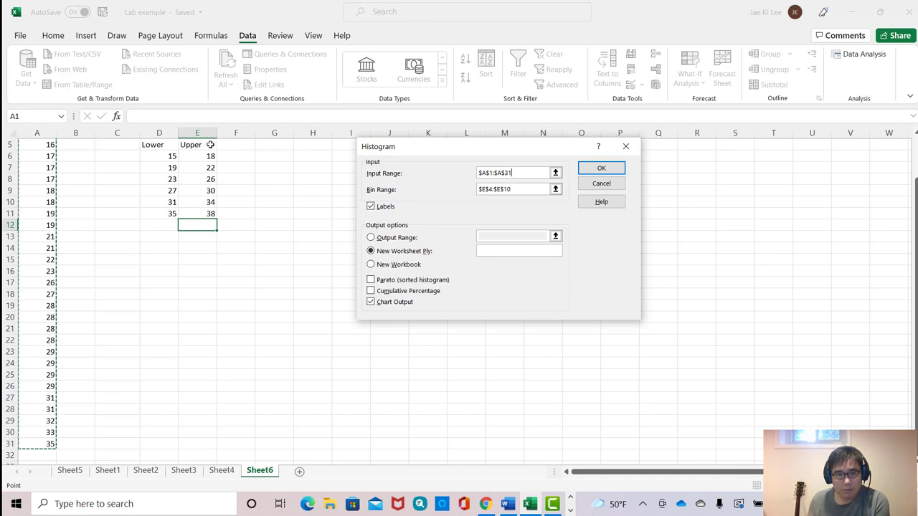
{"action": "left_click", "coordinate": [529, 188]}
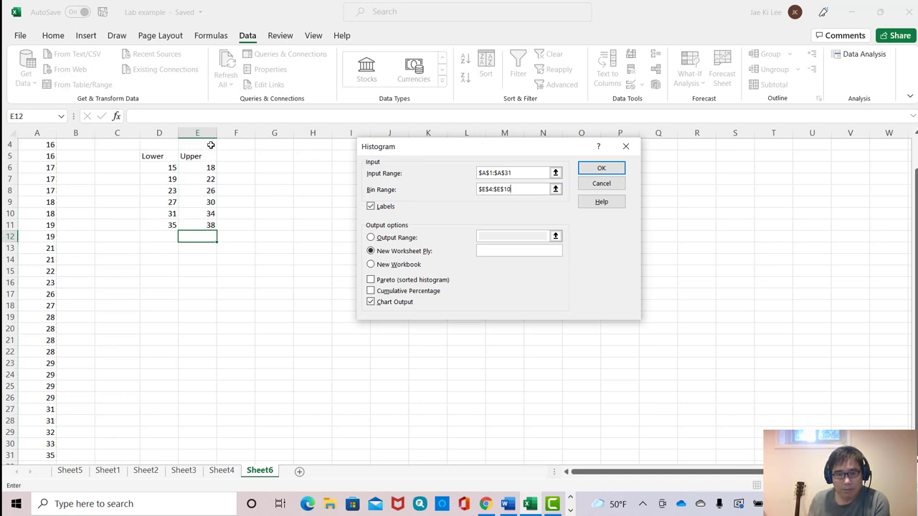
{"action": "left_click_drag", "start_coordinate": [206, 154], "coordinate": [213, 224]}
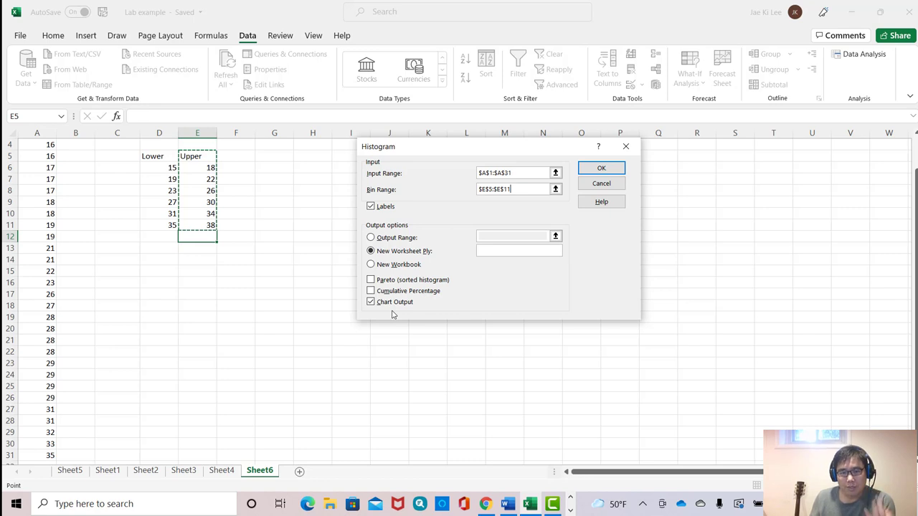
{"action": "left_click", "coordinate": [602, 169]}
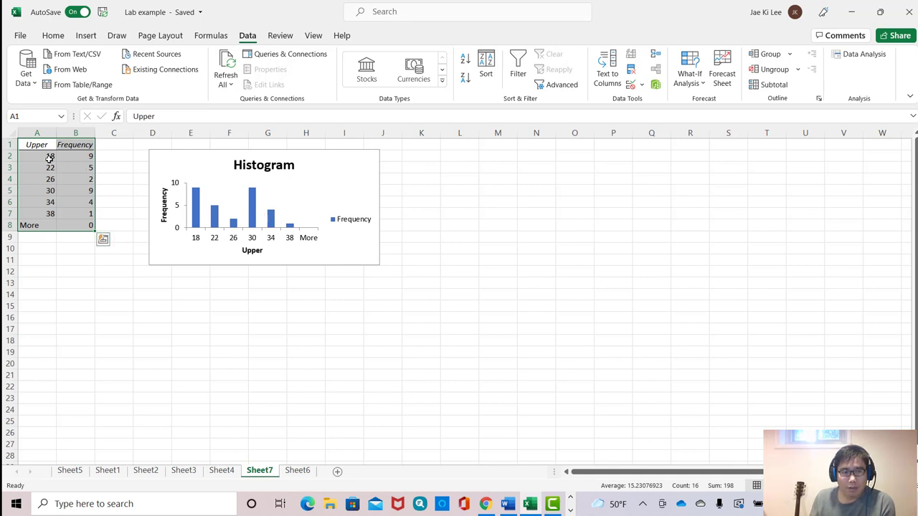
{"action": "left_click", "coordinate": [188, 367]}
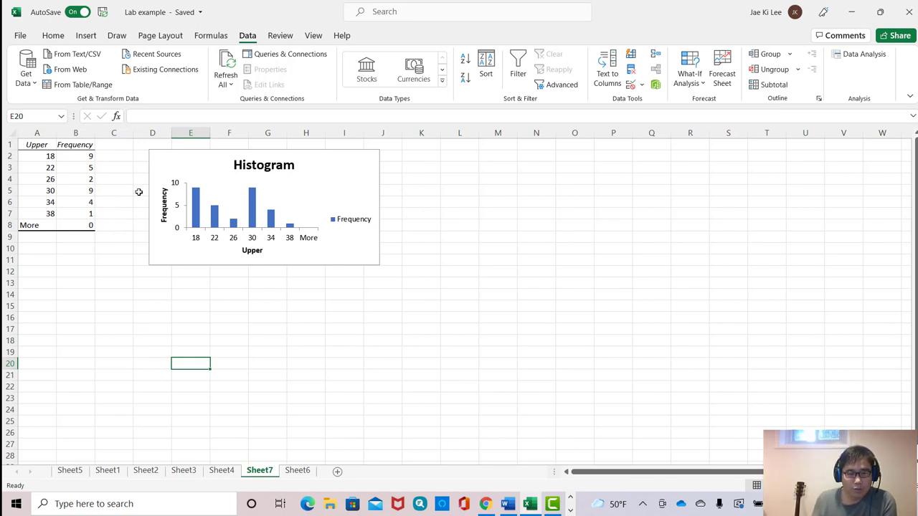
Copy the Upper and Frequency columns A1:B7 from Sheet7 and paste them over E5:F11 on Sheet6.
{"action": "left_click_drag", "start_coordinate": [40, 144], "coordinate": [78, 208]}
{"action": "right_click", "coordinate": [79, 199]}
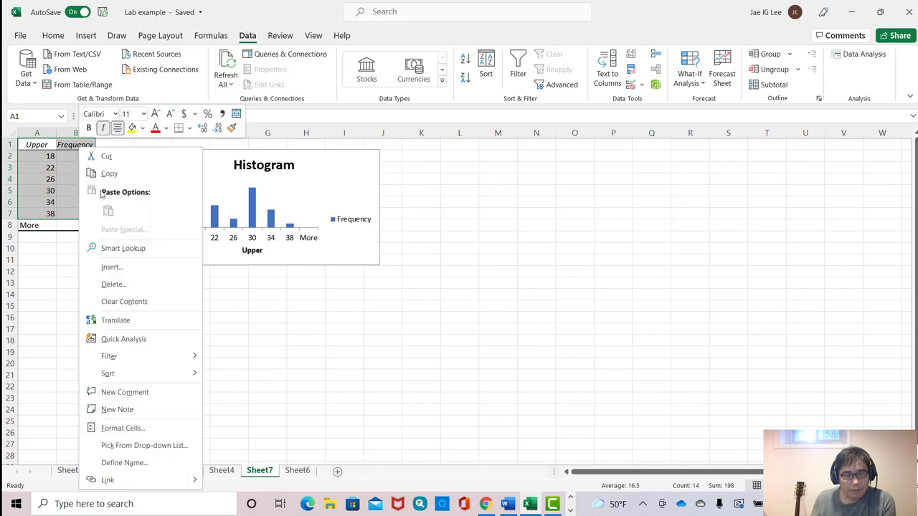
{"action": "left_click", "coordinate": [107, 174]}
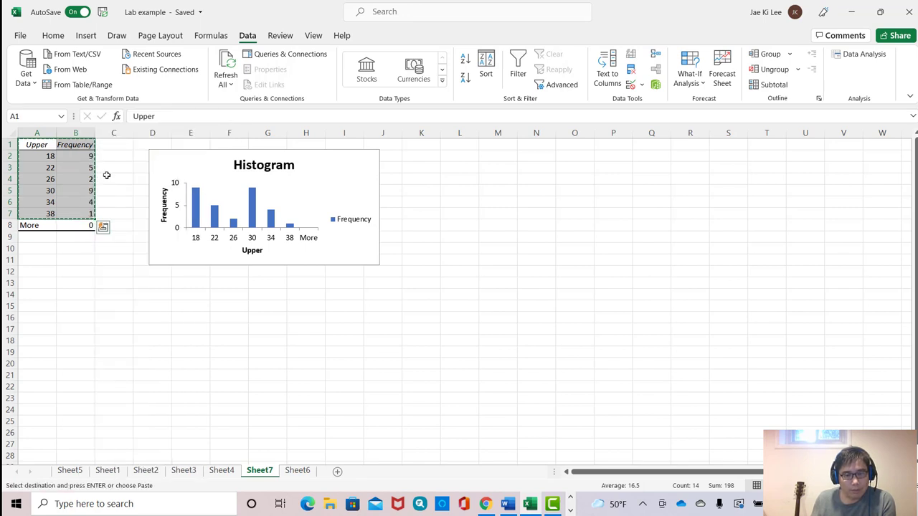
{"action": "left_click", "coordinate": [233, 471]}
{"action": "left_click", "coordinate": [295, 470]}
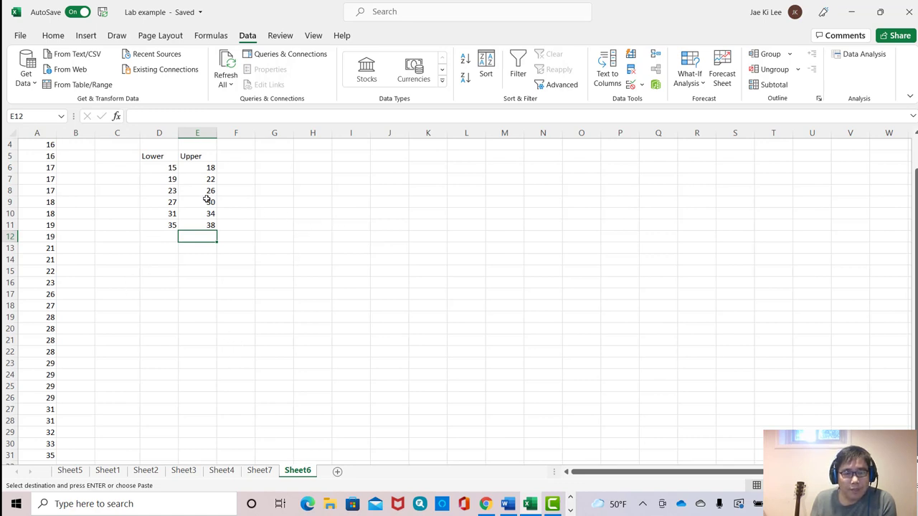
{"action": "left_click_drag", "start_coordinate": [199, 155], "coordinate": [231, 227]}
{"action": "right_click", "coordinate": [231, 208]}
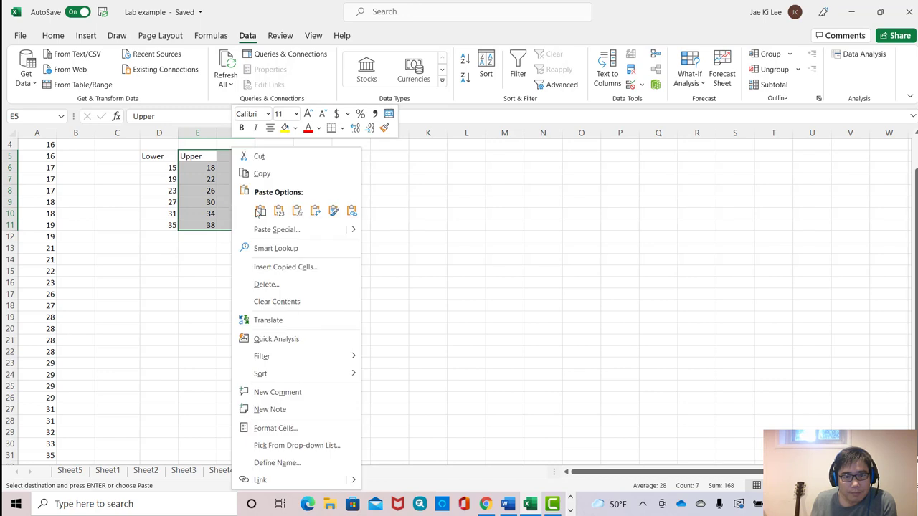
{"action": "left_click", "coordinate": [260, 213]}
{"action": "left_click", "coordinate": [236, 283]}
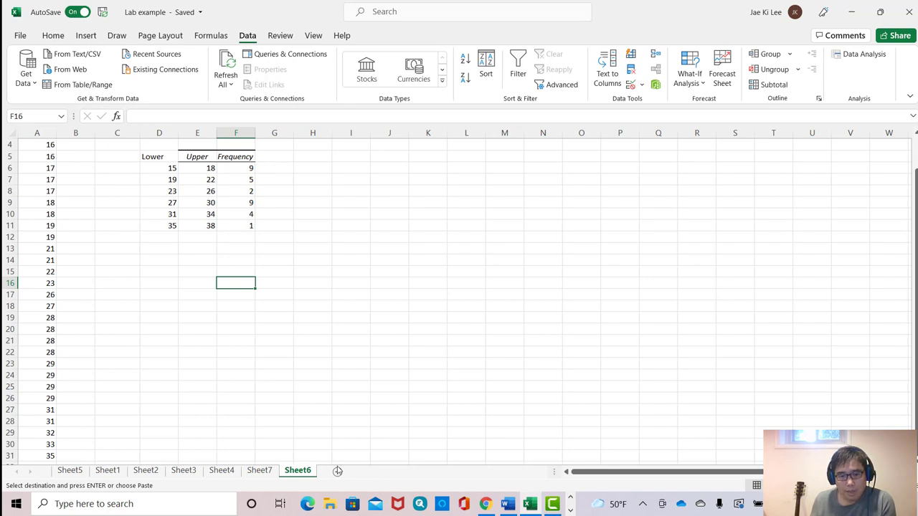
Copy the histogram chart from Sheet7 and paste it at cell D13 on Sheet6, below the frequency table.
{"action": "left_click", "coordinate": [261, 472]}
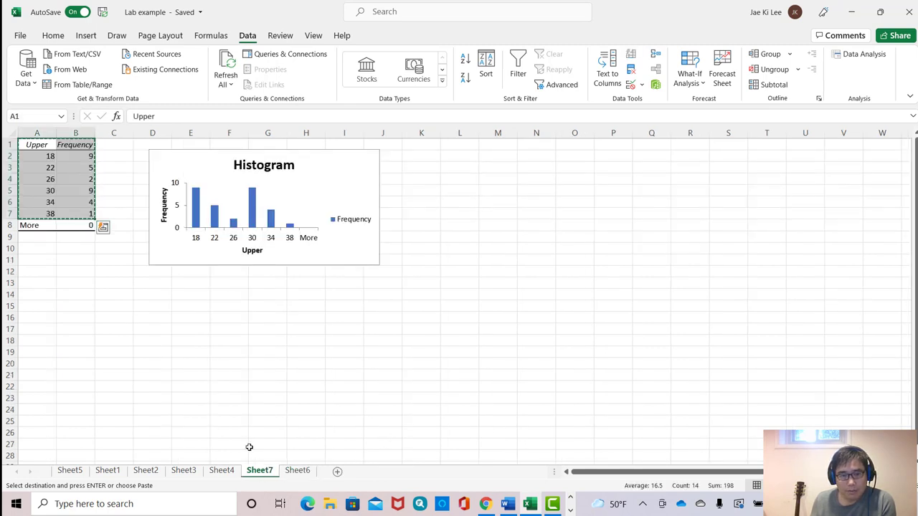
{"action": "left_click", "coordinate": [294, 180]}
{"action": "right_click", "coordinate": [293, 181]}
{"action": "left_click", "coordinate": [318, 169]}
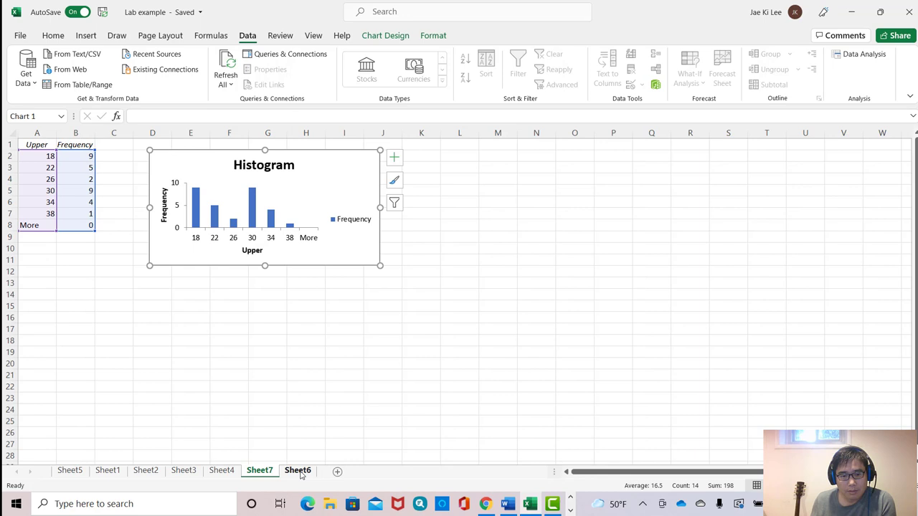
{"action": "left_click", "coordinate": [297, 471]}
{"action": "right_click", "coordinate": [173, 247]}
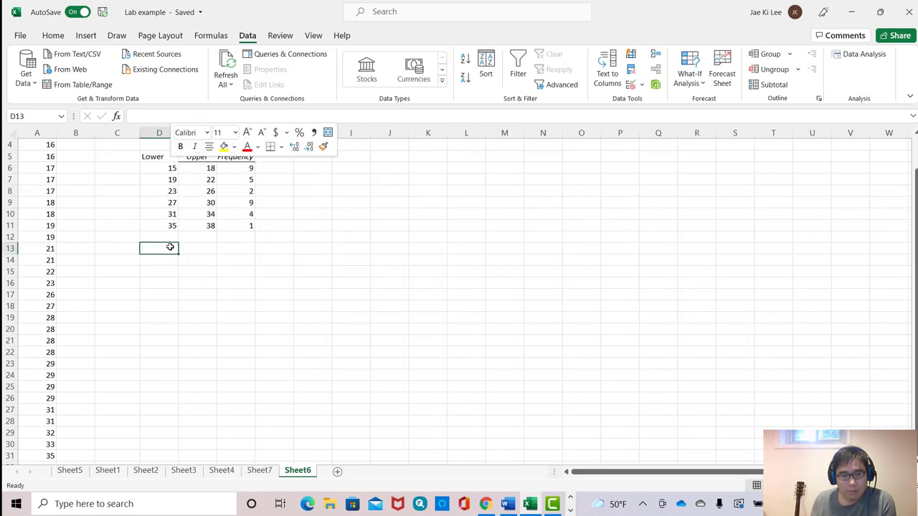
{"action": "left_click", "coordinate": [199, 229]}
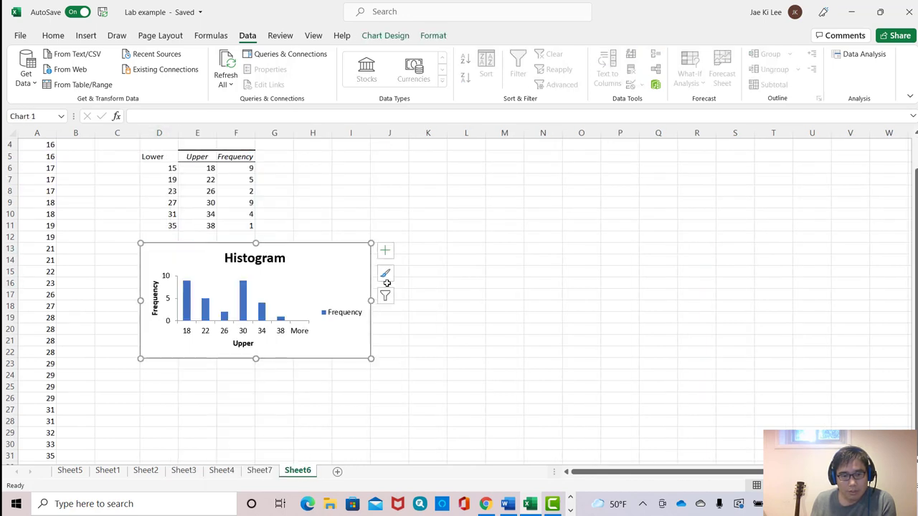
{"action": "left_click", "coordinate": [500, 291]}
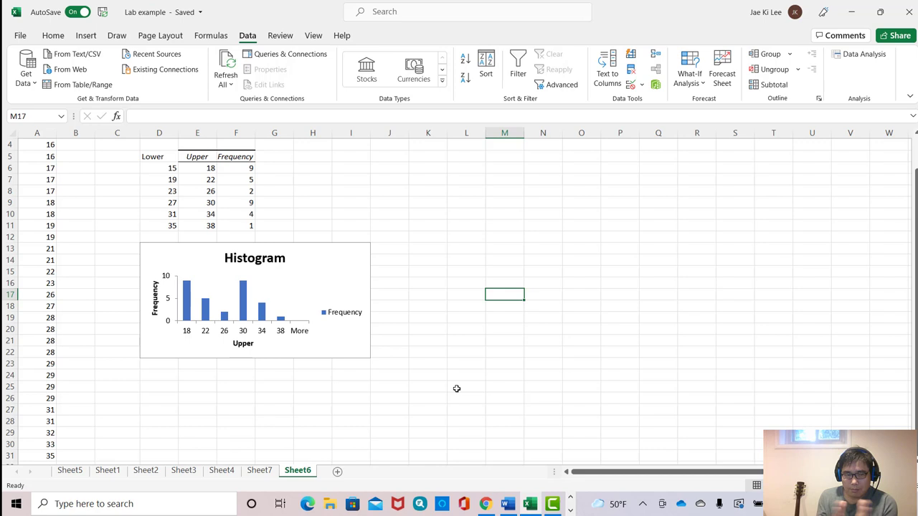
Set the gap width of the histogram's Frequency series to 1%.
{"action": "left_click", "coordinate": [243, 303]}
{"action": "right_click", "coordinate": [243, 302]}
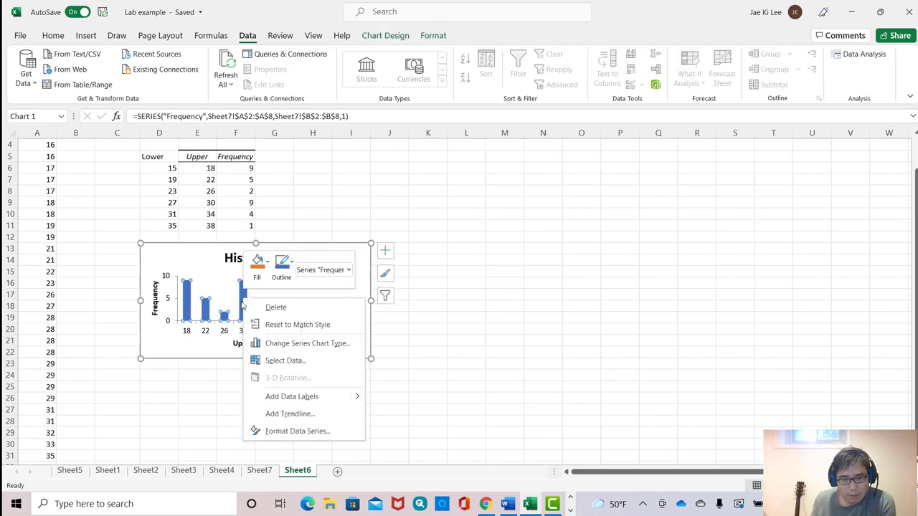
{"action": "left_click", "coordinate": [320, 432]}
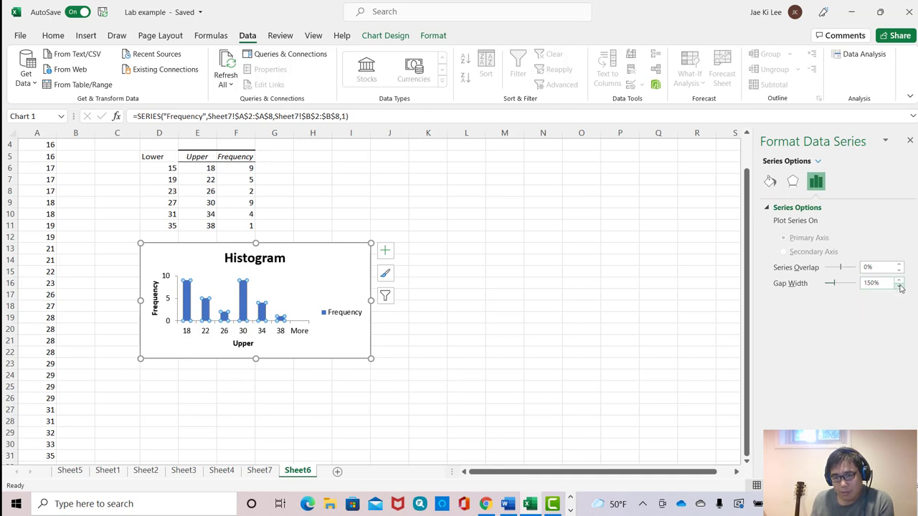
{"action": "left_click", "coordinate": [900, 286]}
{"action": "left_click", "coordinate": [899, 285]}
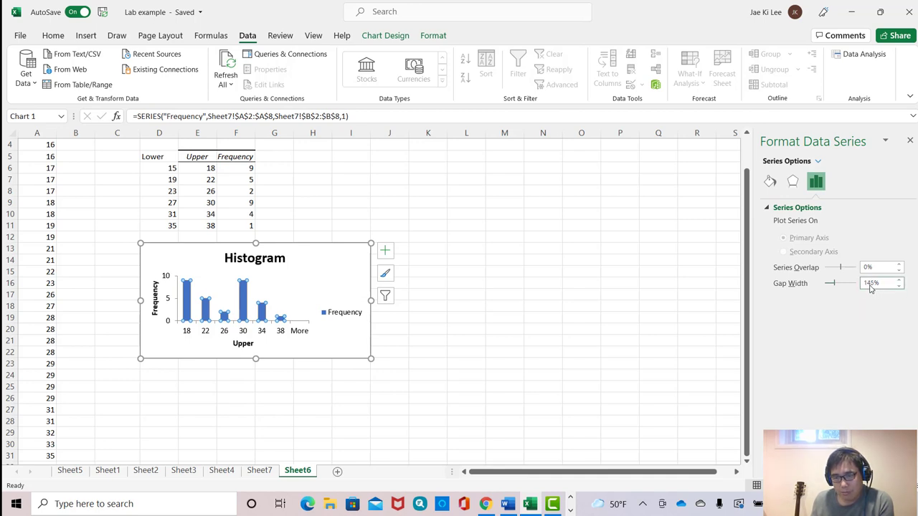
{"action": "type", "text": "1"}
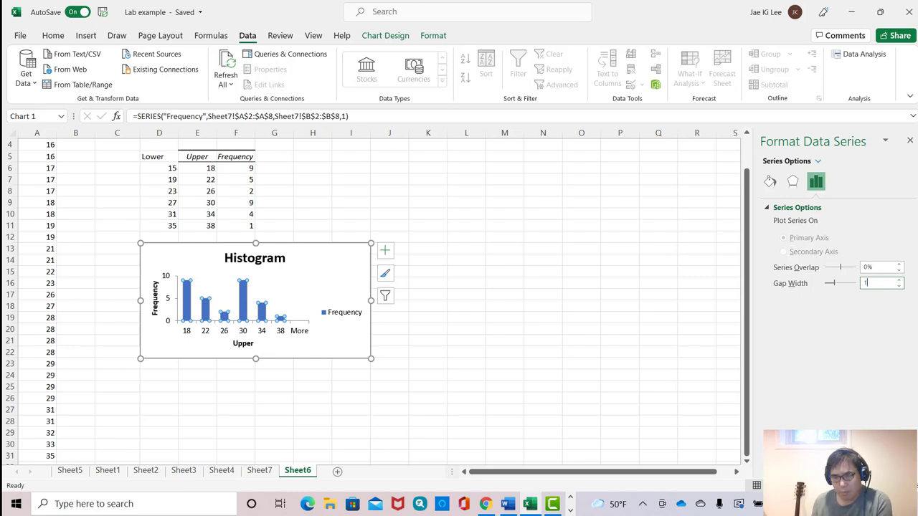
{"action": "key", "text": "Return"}
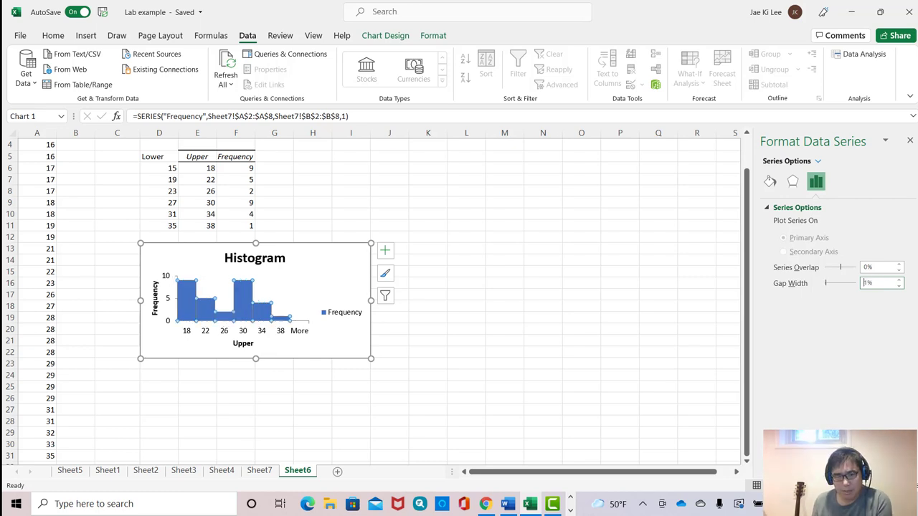
{"action": "left_click", "coordinate": [470, 357]}
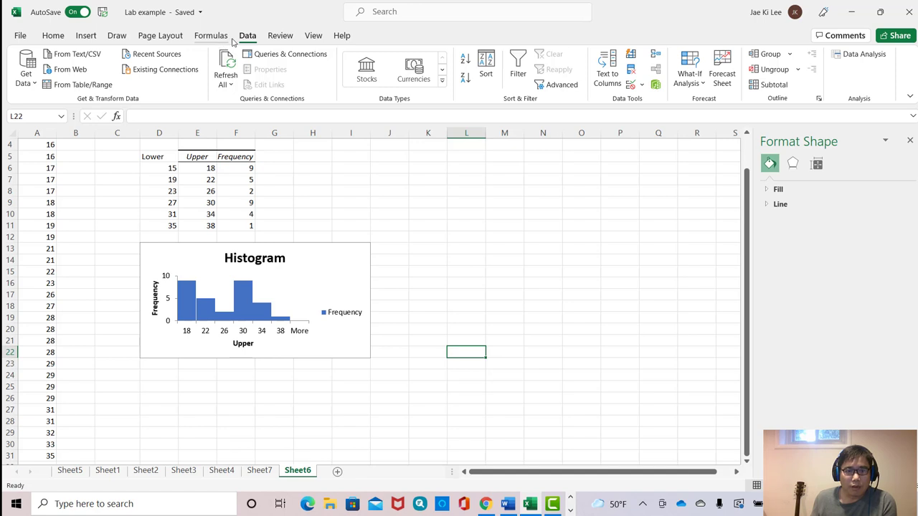
Apply the chart style with a grey gradient background and white data labels inside the bars to the histogram.
{"action": "left_click", "coordinate": [247, 314]}
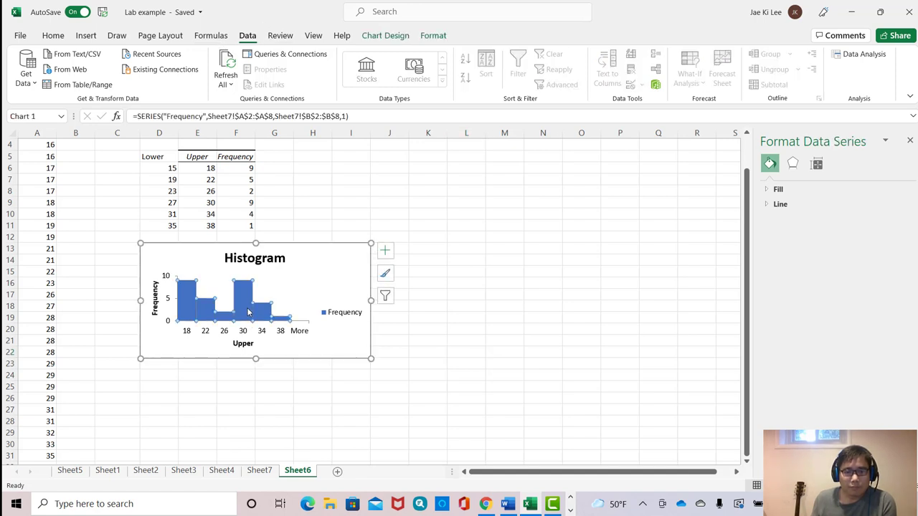
{"action": "left_click", "coordinate": [246, 313]}
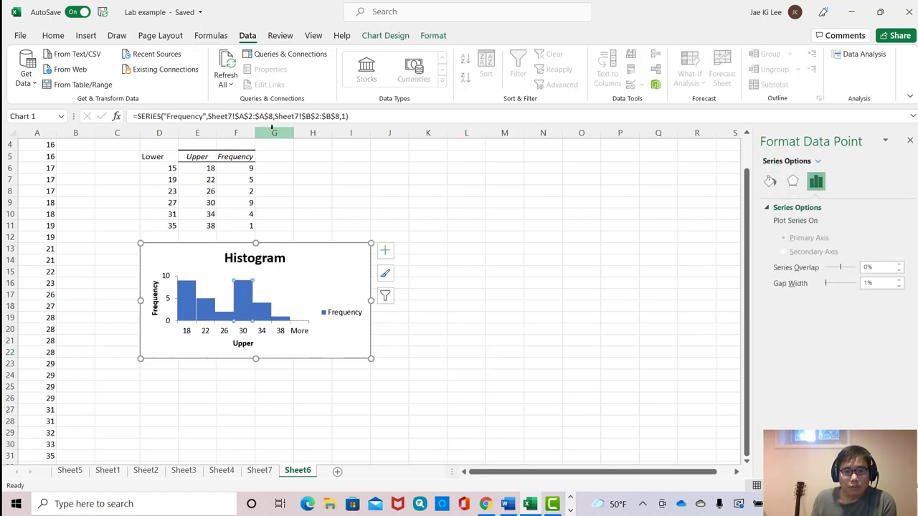
{"action": "left_click", "coordinate": [384, 40]}
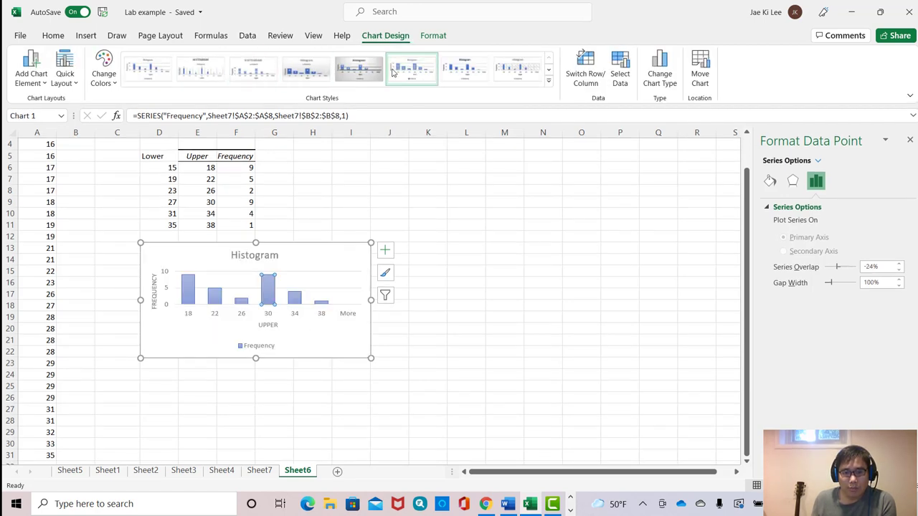
{"action": "left_click", "coordinate": [351, 71]}
{"action": "left_click", "coordinate": [294, 74]}
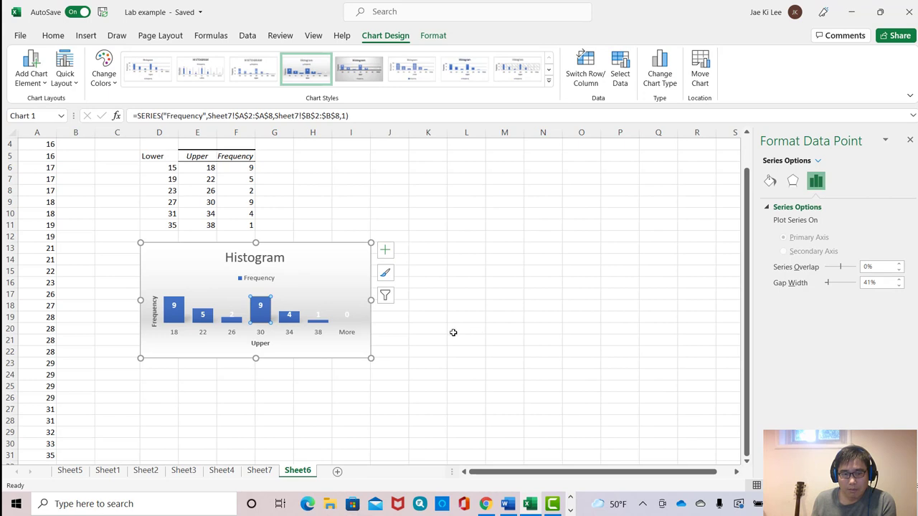
{"action": "left_click", "coordinate": [503, 355]}
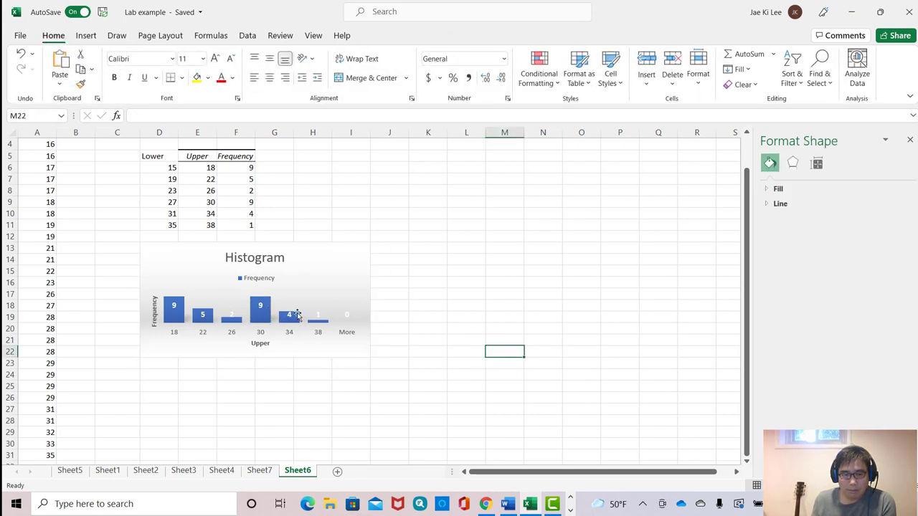
Set the gap width of the restyled histogram's Frequency series to 1%.
{"action": "right_click", "coordinate": [260, 312]}
{"action": "left_click", "coordinate": [308, 444]}
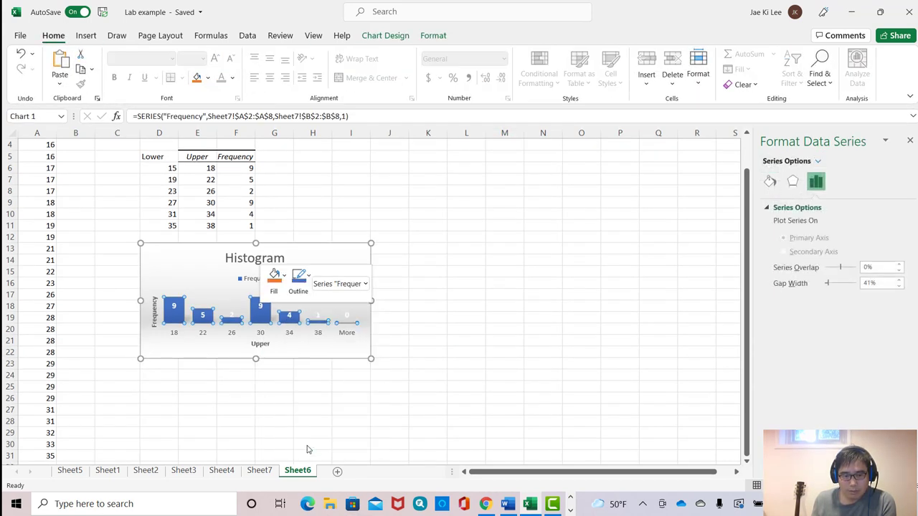
{"action": "left_click_drag", "start_coordinate": [892, 286], "coordinate": [853, 287]}
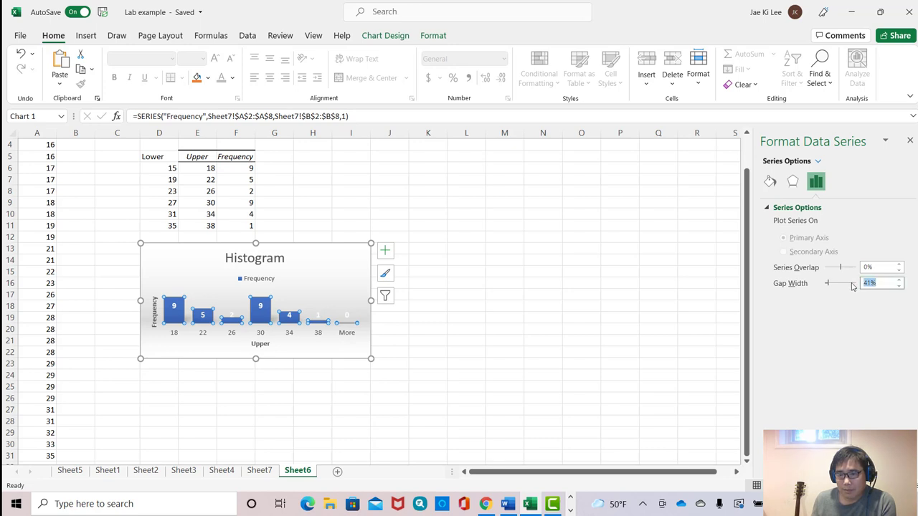
{"action": "type", "text": "1"}
{"action": "key", "text": "Return"}
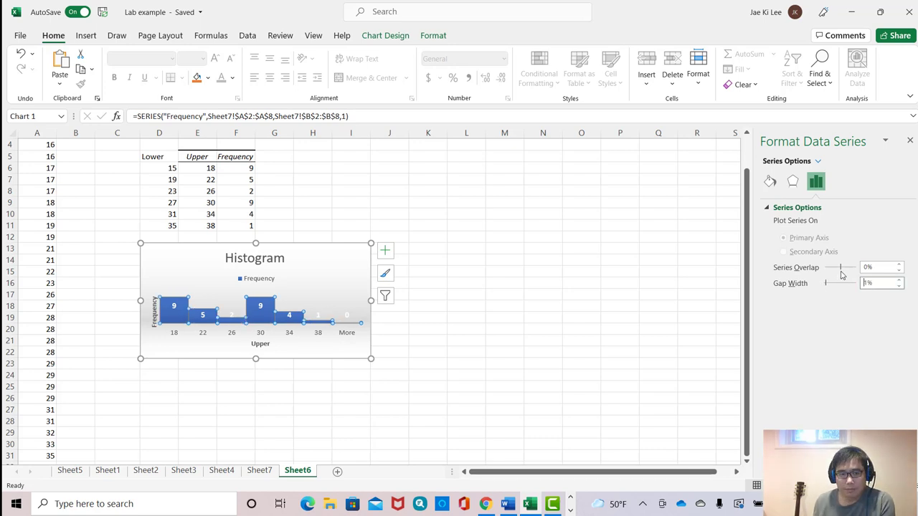
{"action": "left_click", "coordinate": [426, 396]}
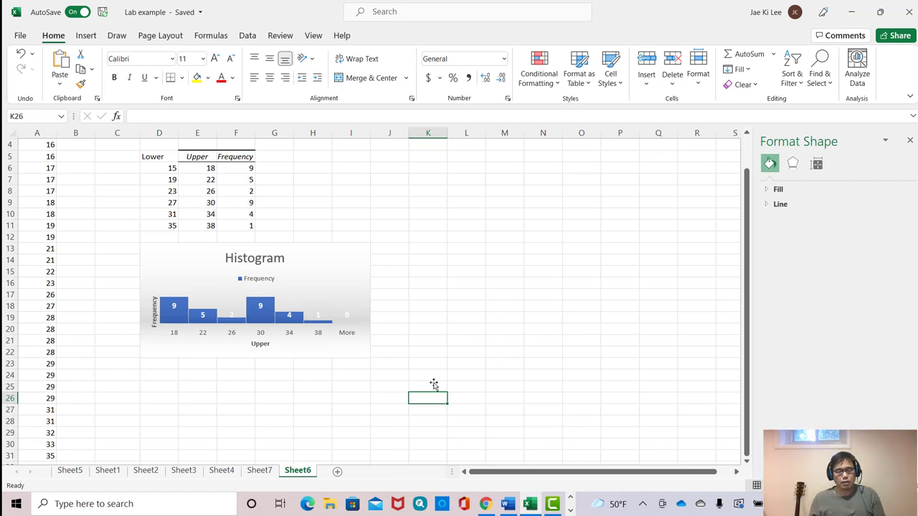
{"action": "left_click", "coordinate": [552, 504]}
{"action": "left_click", "coordinate": [311, 505]}
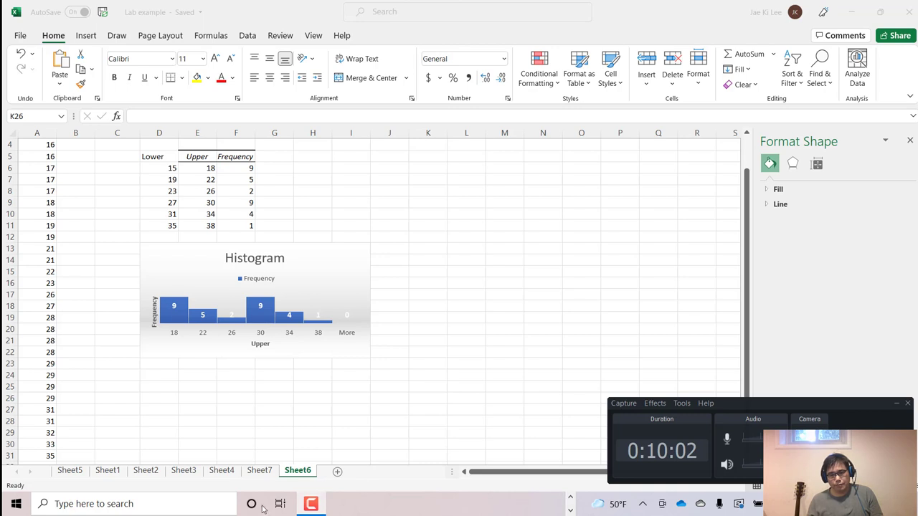
{"action": "key", "text": "F9"}
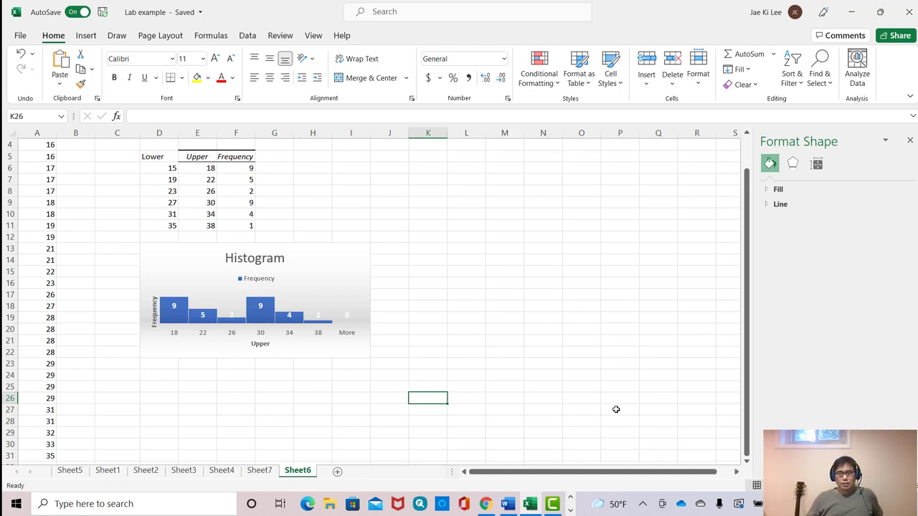
{"action": "left_click", "coordinate": [571, 510]}
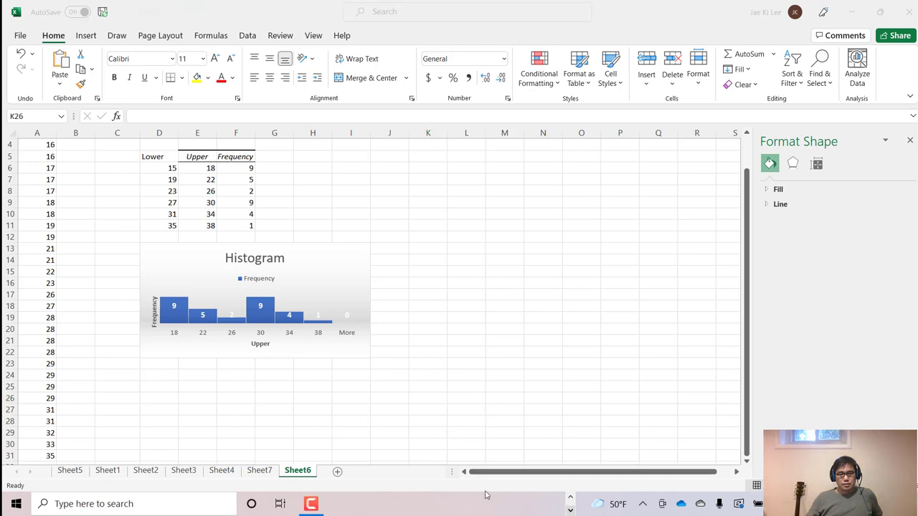
{"action": "left_click", "coordinate": [310, 504]}
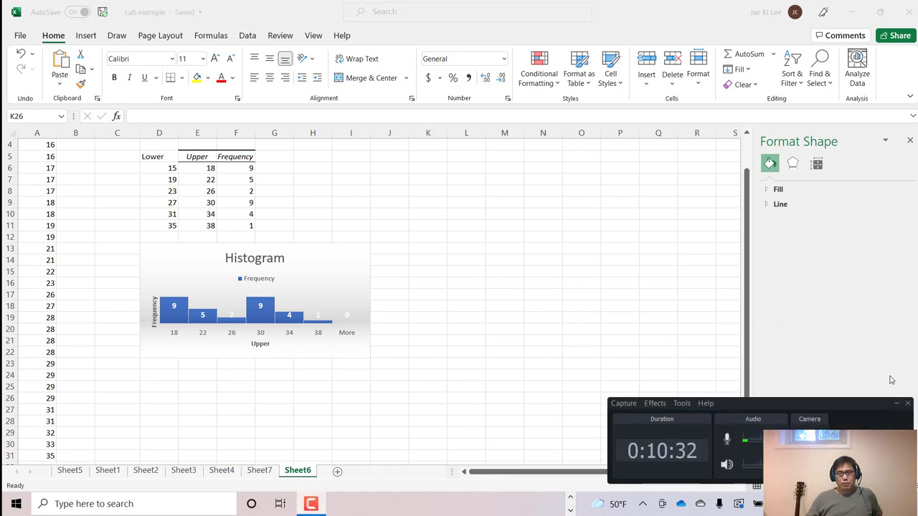